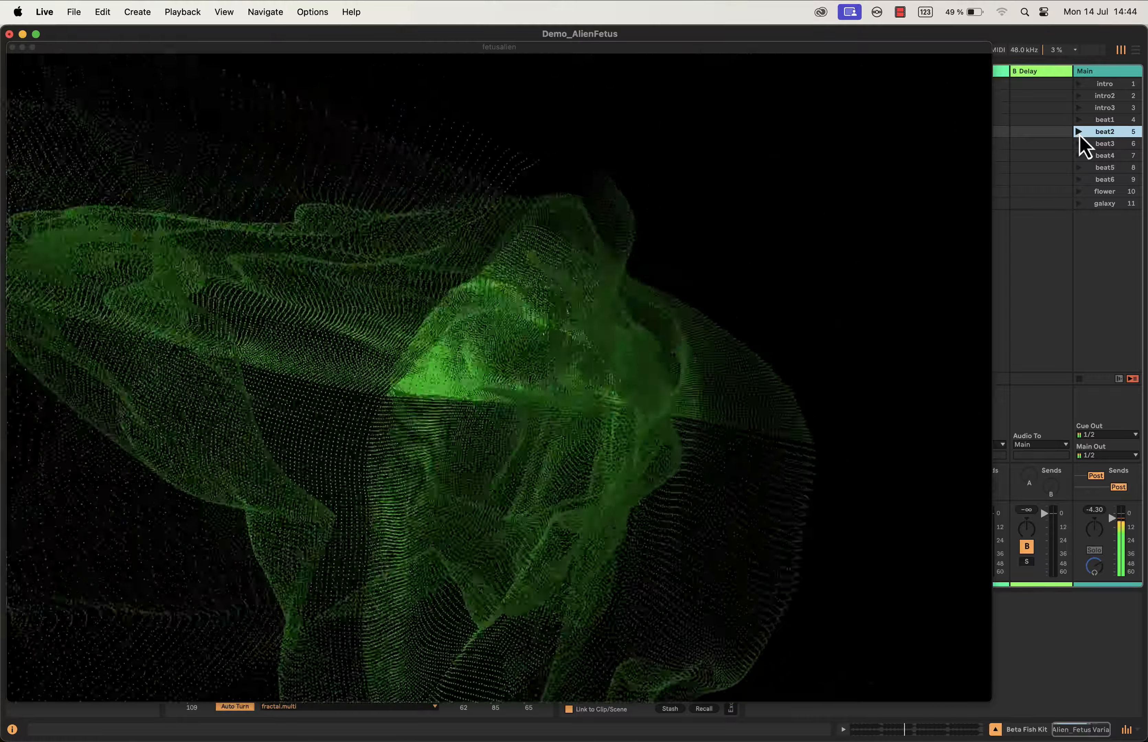
- Launch the scenes from beat3 through flower in turn to preview their visuals
{"action": "left_click", "coordinate": [1102, 144]}
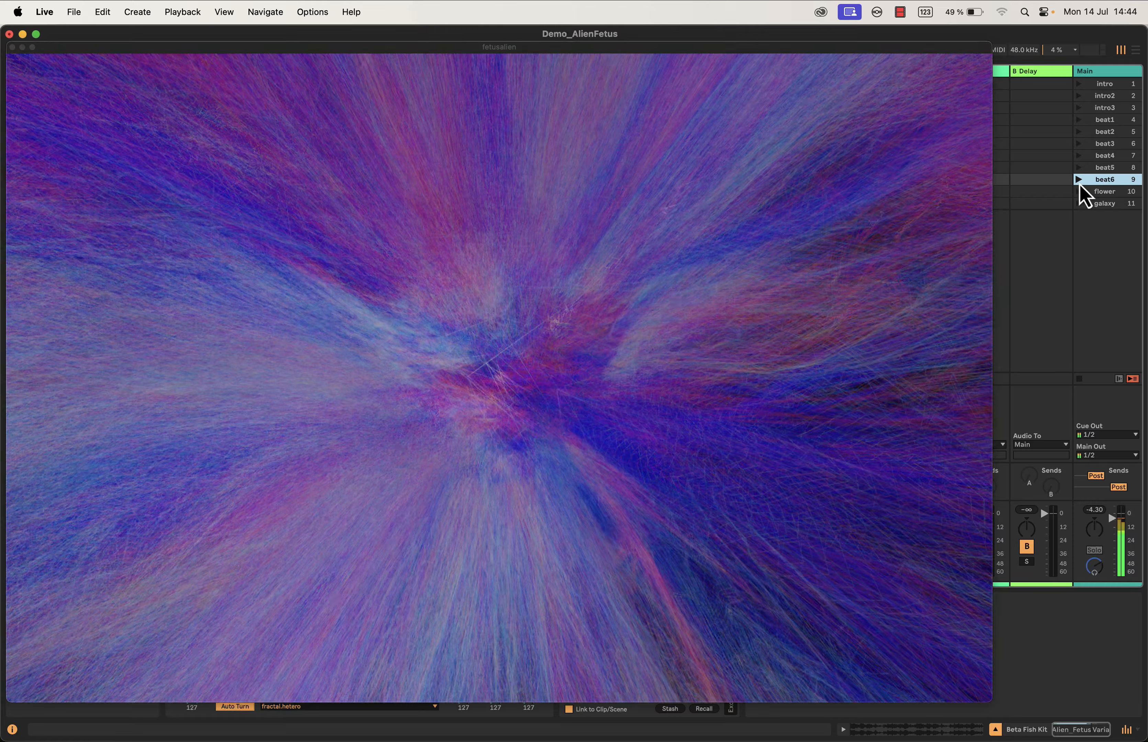
{"action": "left_click", "coordinate": [1078, 180]}
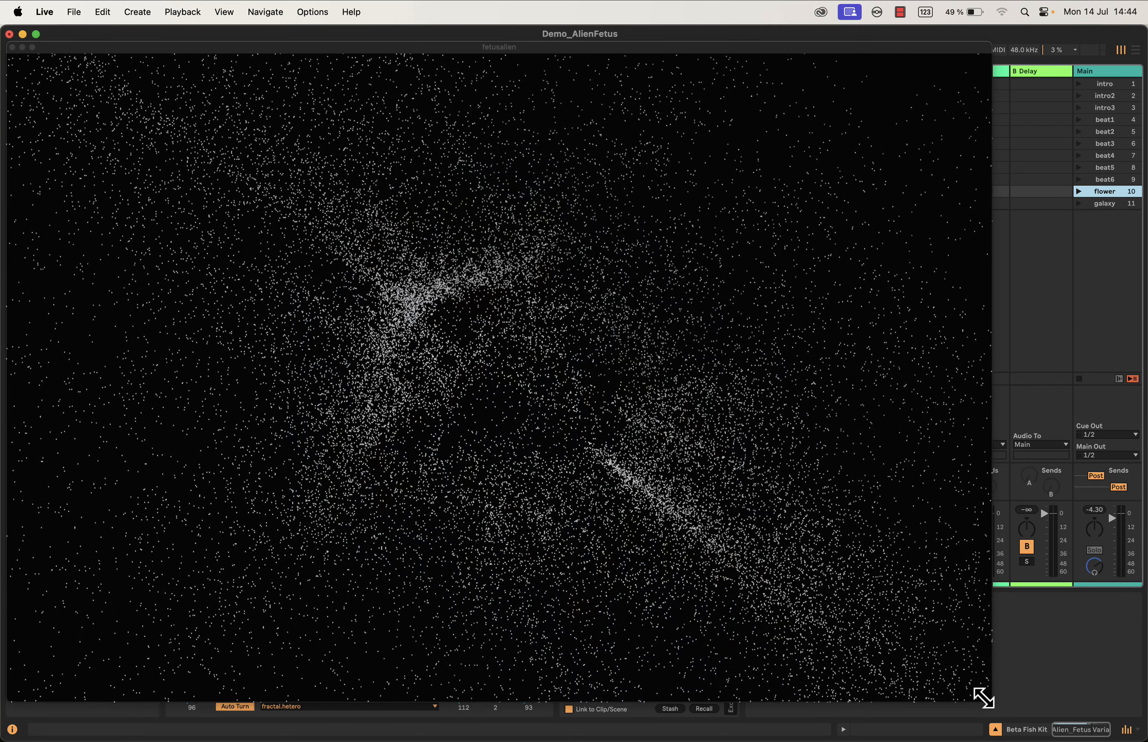
- Narrow the fetusalien render window to uncover the Variations device, and recall the flower and galaxy variations
{"action": "left_click_drag", "start_coordinate": [985, 698], "coordinate": [713, 719]}
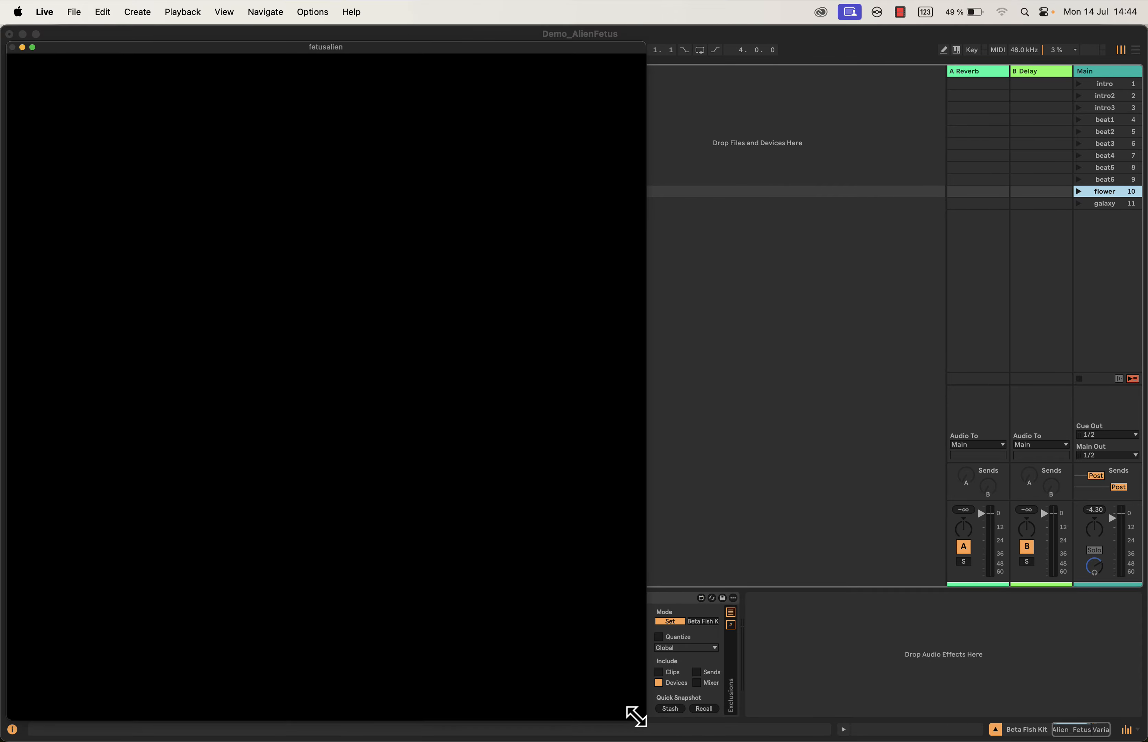
{"action": "left_click_drag", "start_coordinate": [636, 717], "coordinate": [582, 725]}
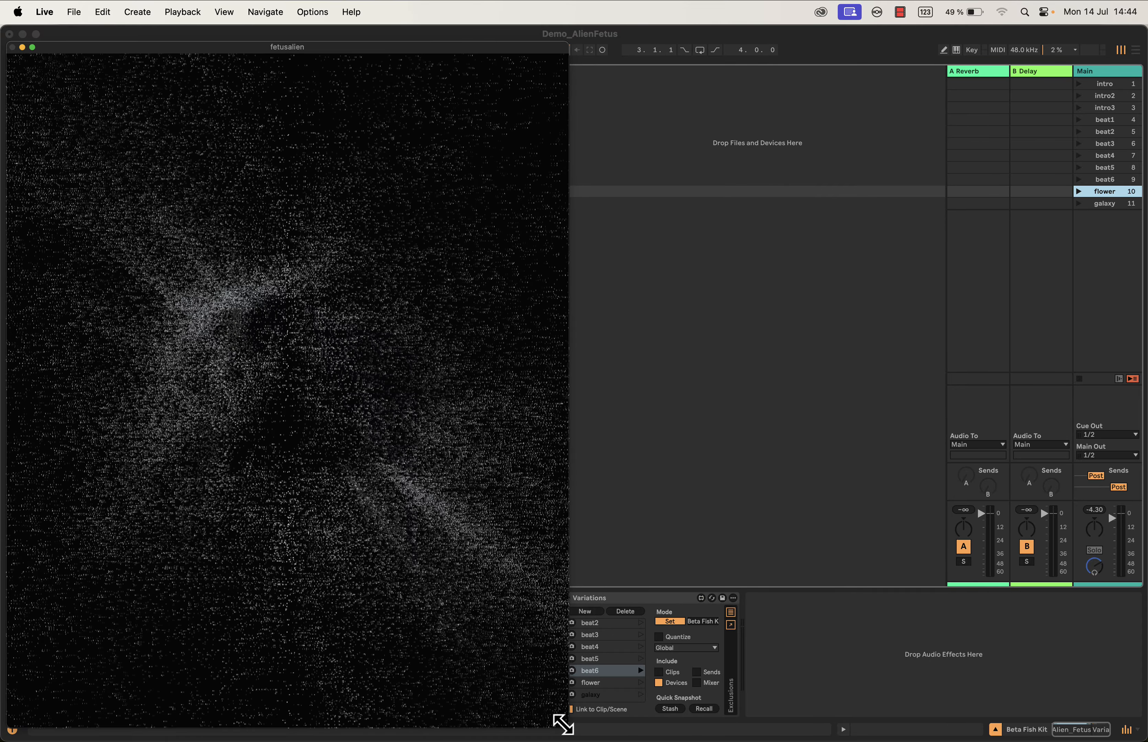
{"action": "left_click", "coordinate": [641, 685]}
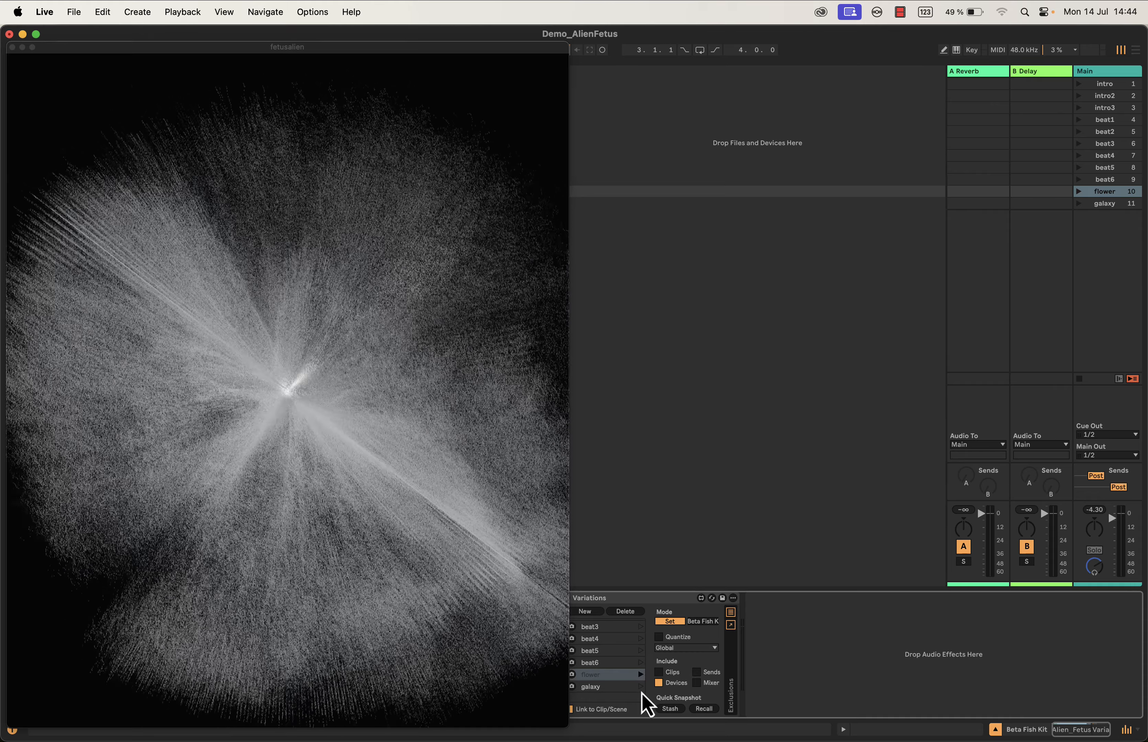
{"action": "left_click", "coordinate": [641, 687]}
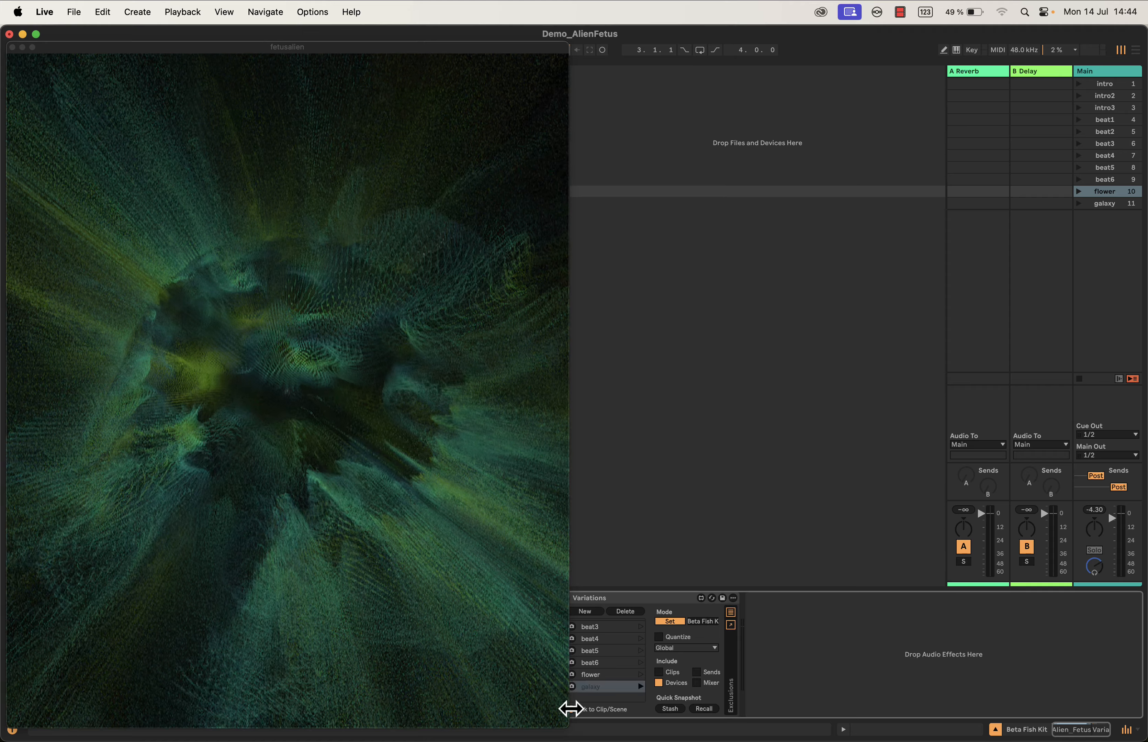
- Widen the fetusalien render window and shorten it so the Alien_Fetus and Variations devices are both uncovered
{"action": "left_click_drag", "start_coordinate": [569, 715], "coordinate": [951, 464]}
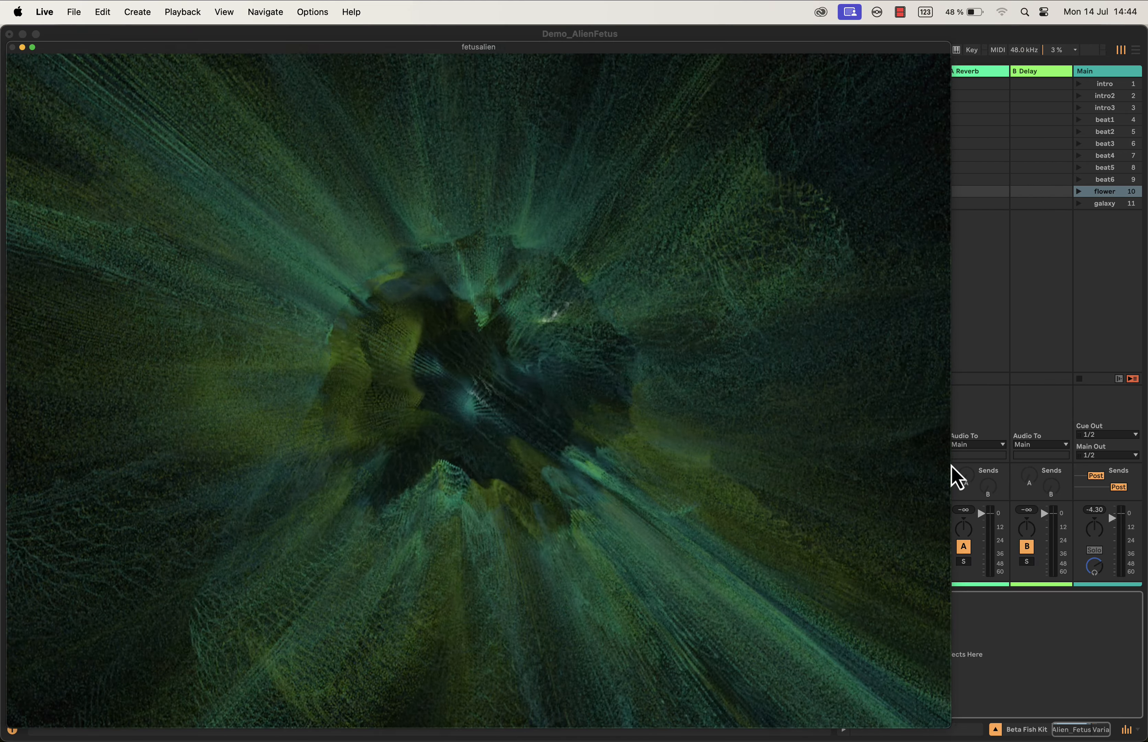
{"action": "left_click_drag", "start_coordinate": [942, 724], "coordinate": [937, 580]}
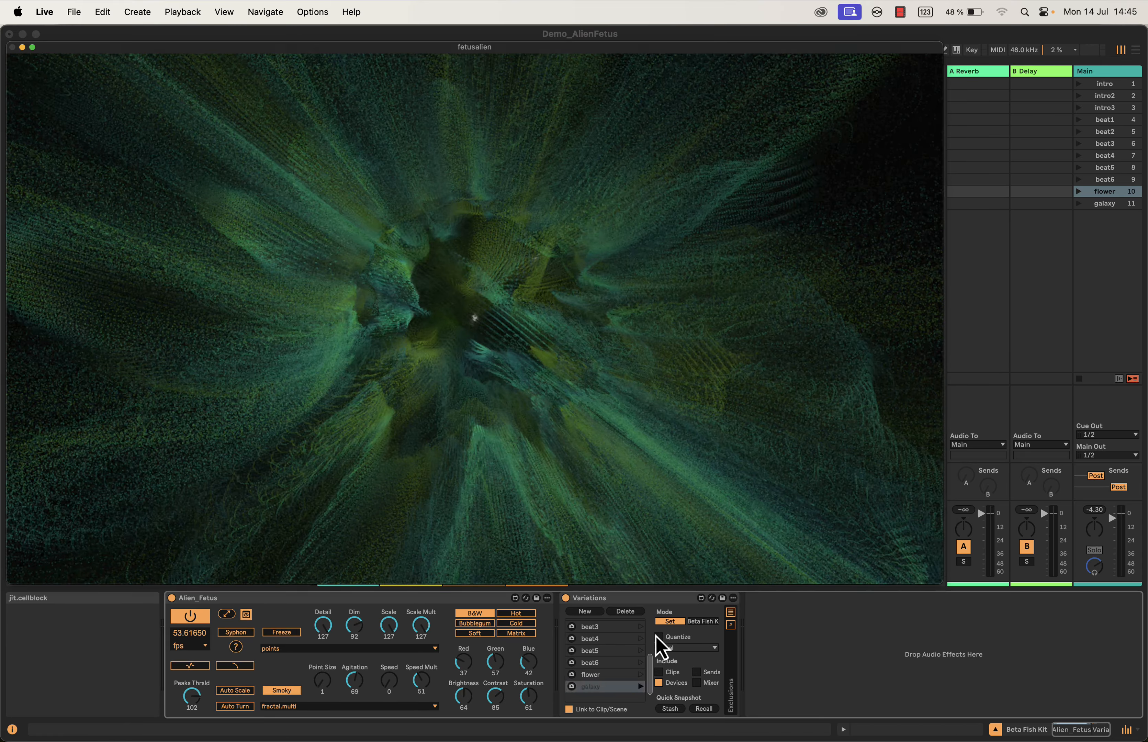
- Recall the intro variation in the Variations device and launch the matching intro scene
{"action": "left_click", "coordinate": [589, 599]}
{"action": "left_click_drag", "start_coordinate": [657, 697], "coordinate": [659, 660]}
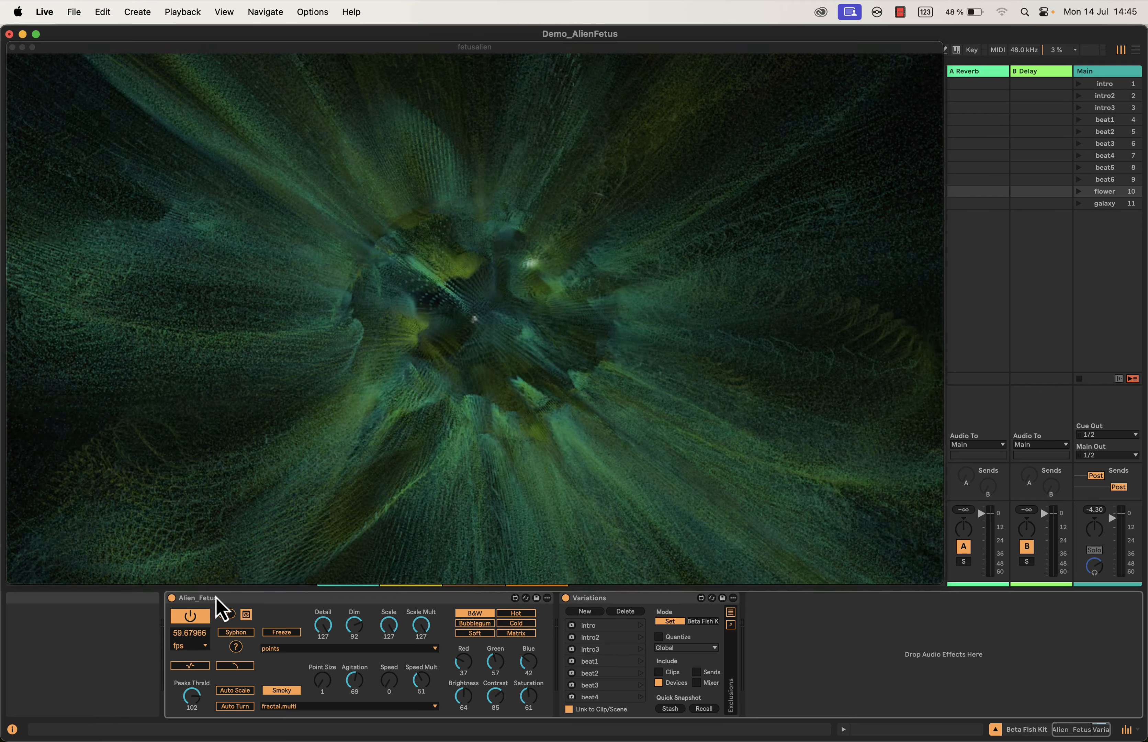
{"action": "left_click", "coordinate": [217, 598]}
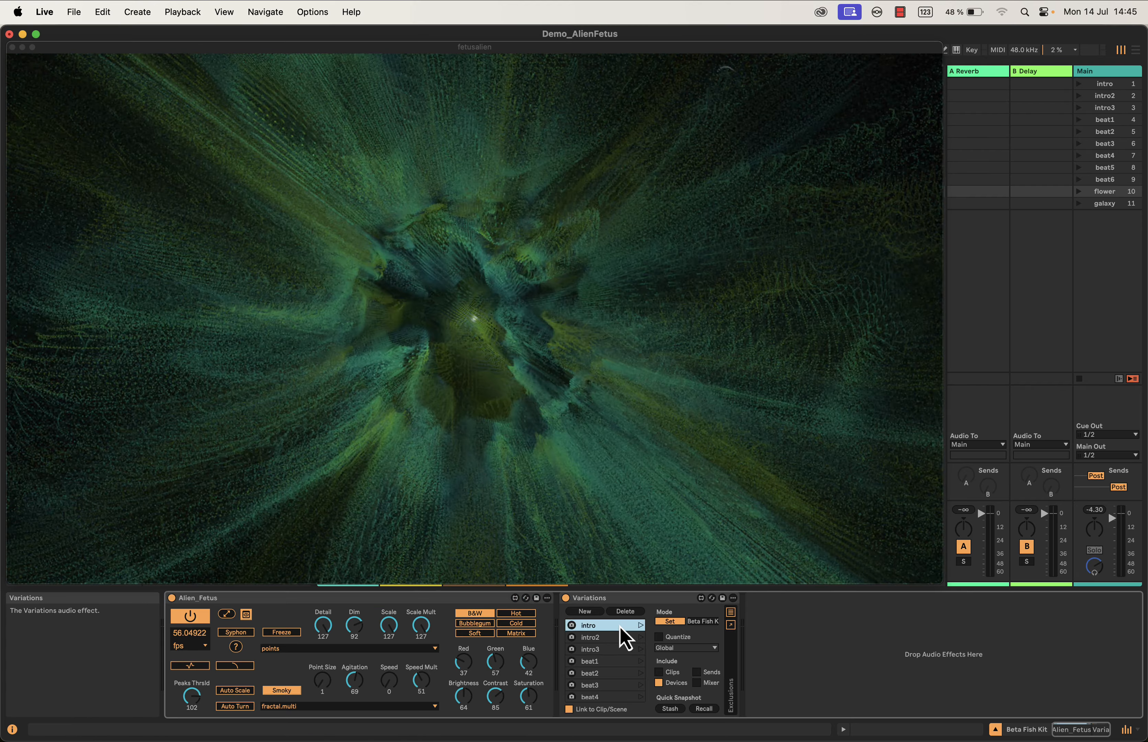
{"action": "left_click", "coordinate": [640, 626]}
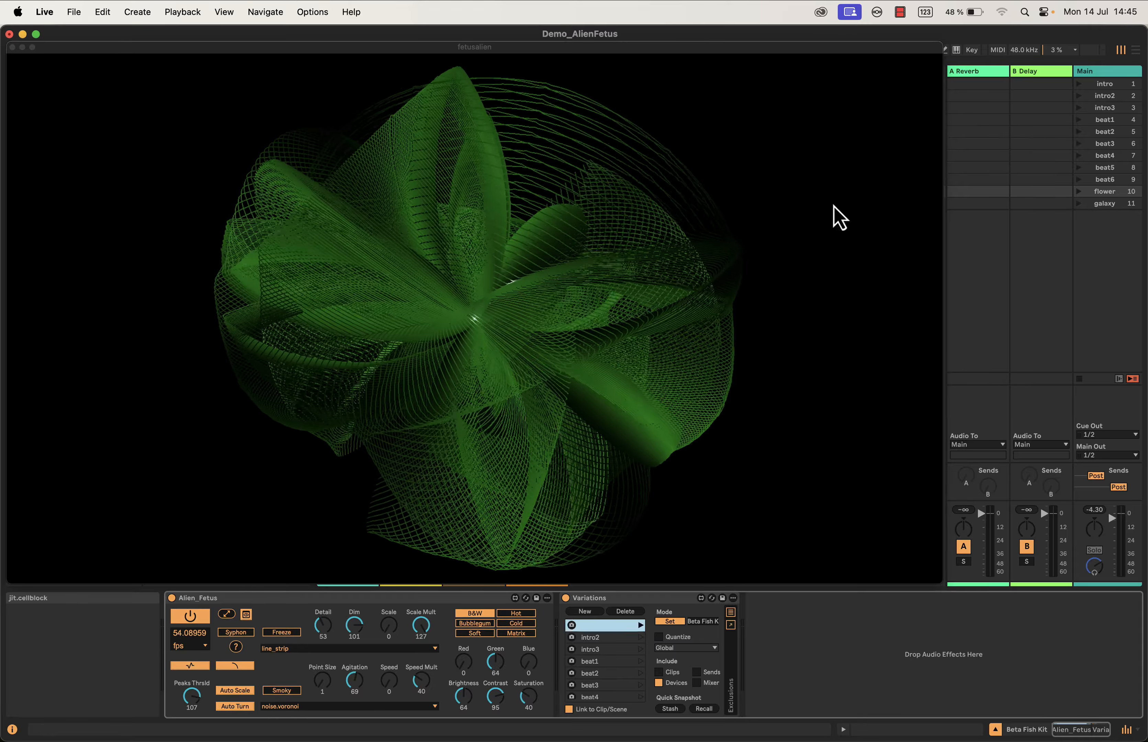
{"action": "left_click", "coordinate": [1102, 84]}
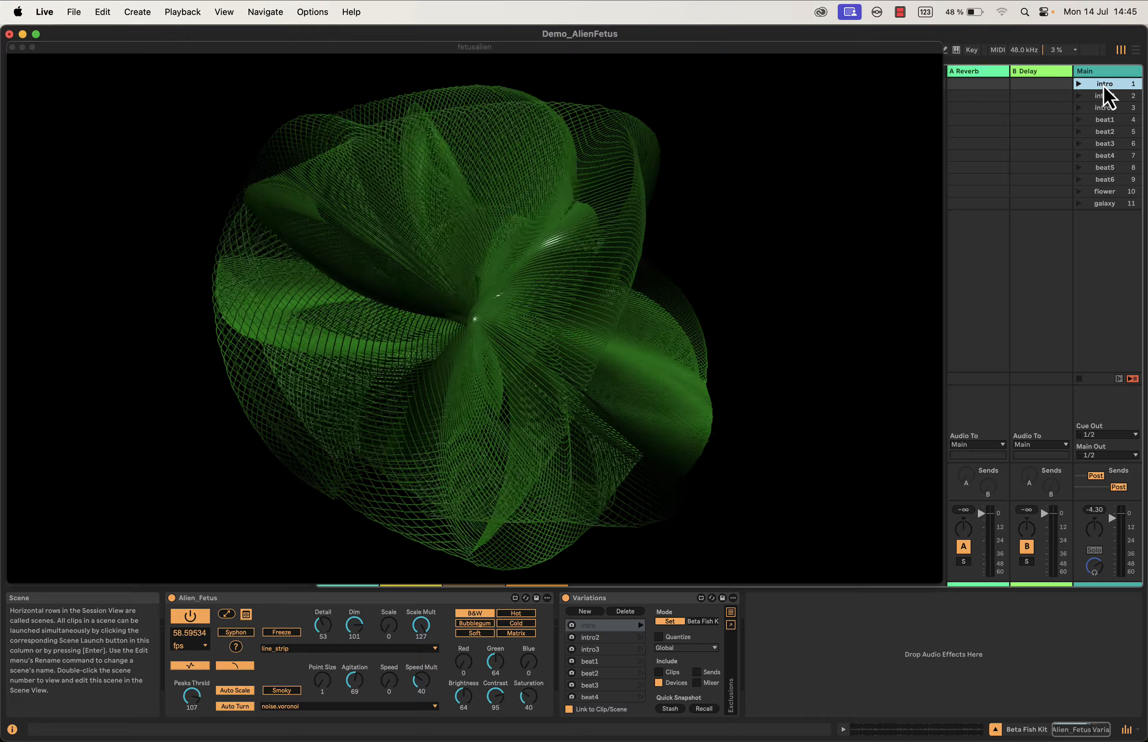
{"action": "left_click", "coordinate": [1078, 84]}
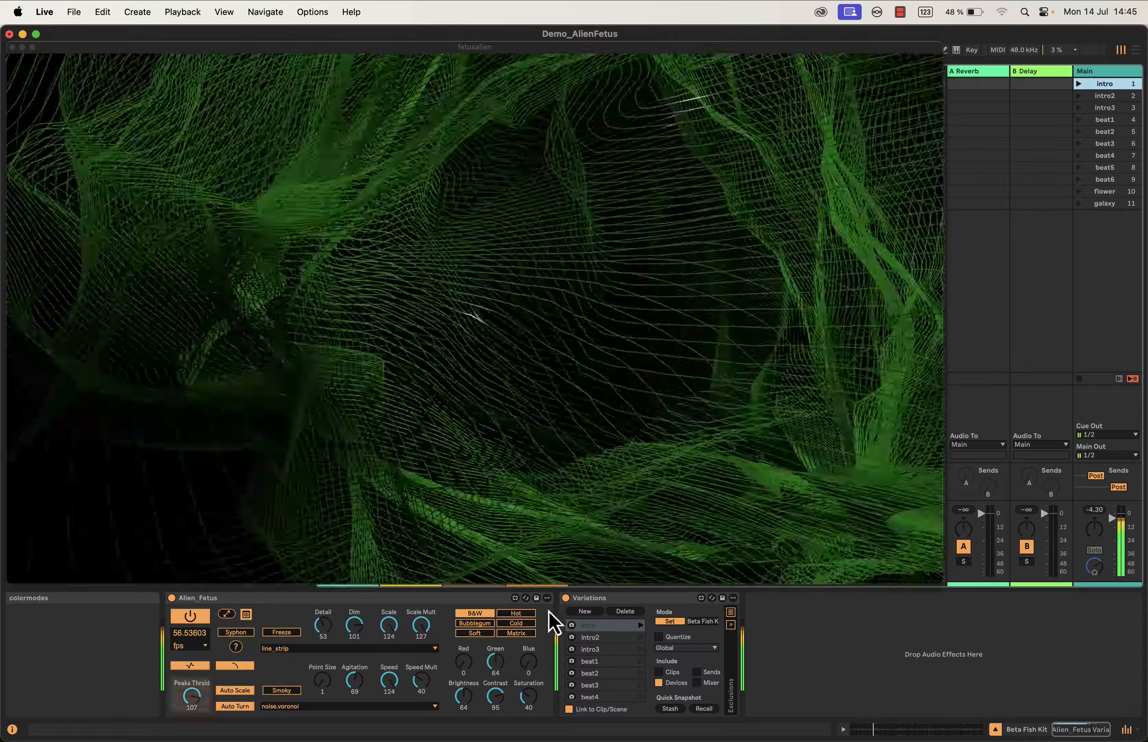
- Shorten the render window further to uncover the track mixer, and select the Variations device
{"action": "left_click_drag", "start_coordinate": [612, 584], "coordinate": [615, 494]}
{"action": "left_click", "coordinate": [545, 528]}
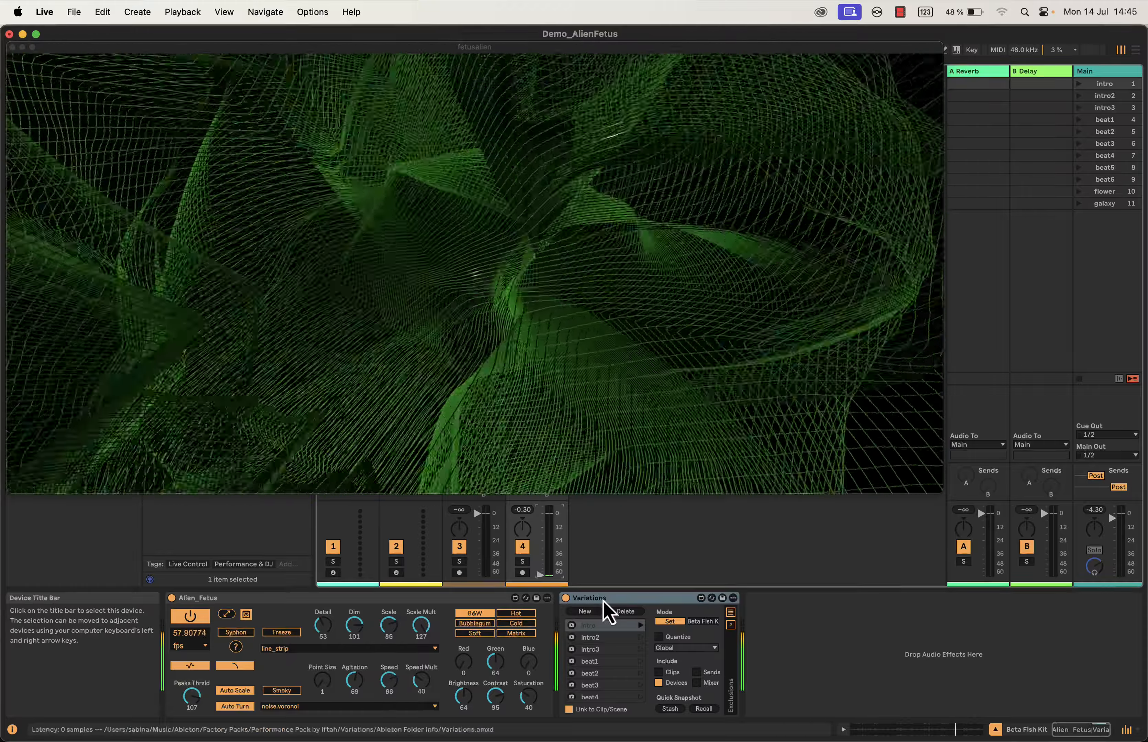
{"action": "left_click", "coordinate": [603, 600]}
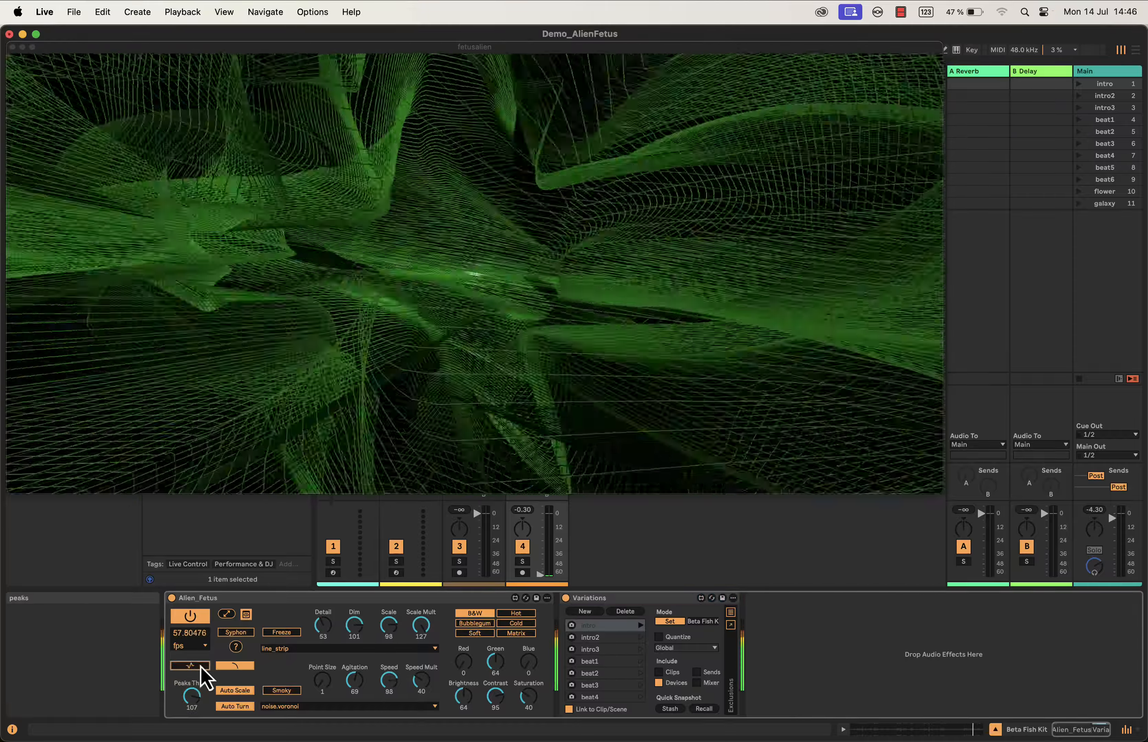
- Turn off the peaks and curve toggles in Alien_Fetus, check the noise function list, and turn both toggles back on
{"action": "left_click", "coordinate": [193, 666]}
{"action": "left_click", "coordinate": [236, 666]}
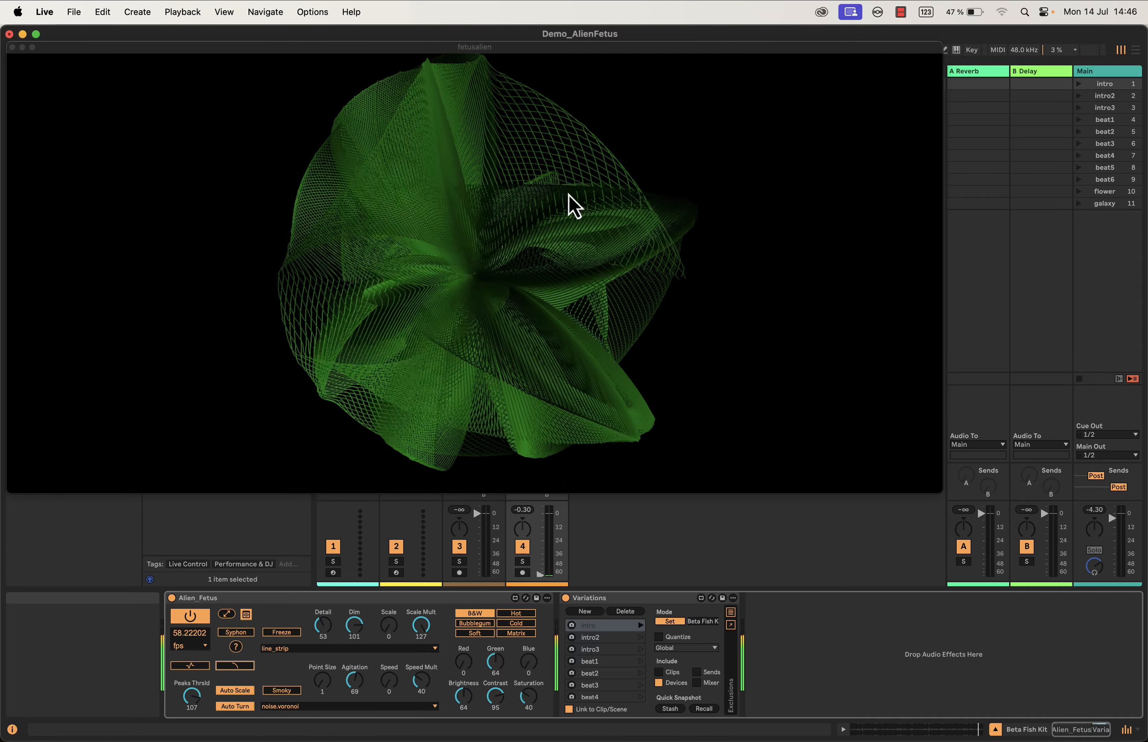
{"action": "left_click", "coordinate": [295, 707]}
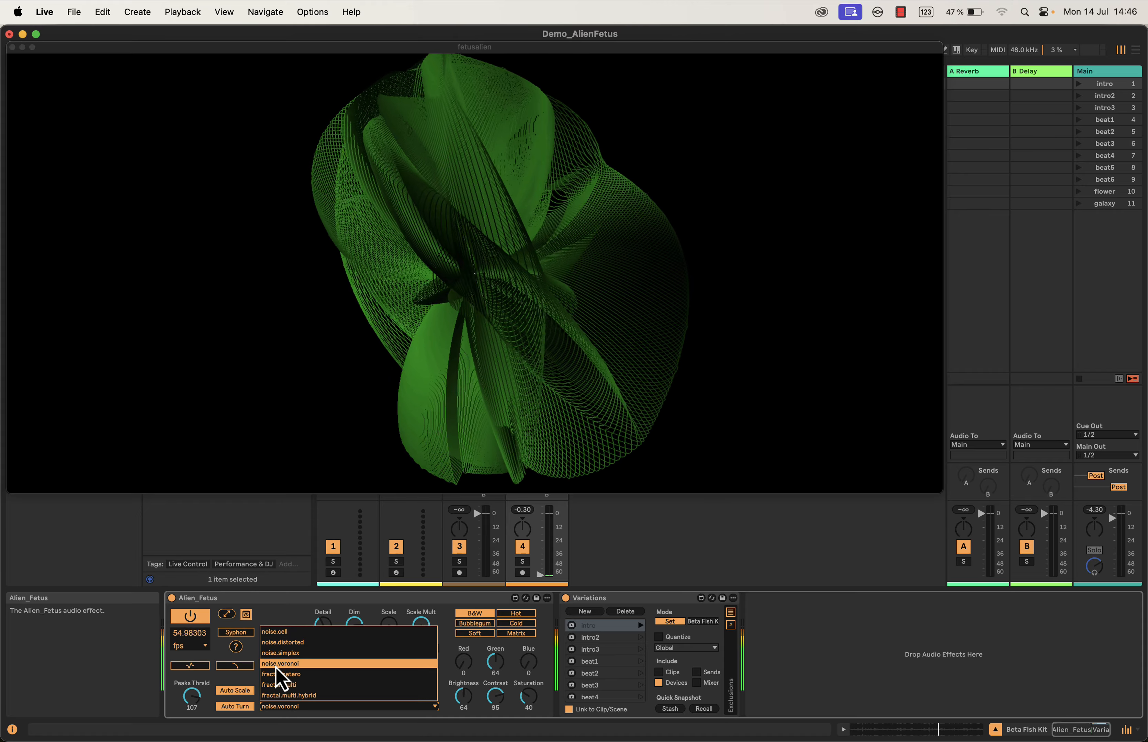
{"action": "left_click", "coordinate": [230, 666]}
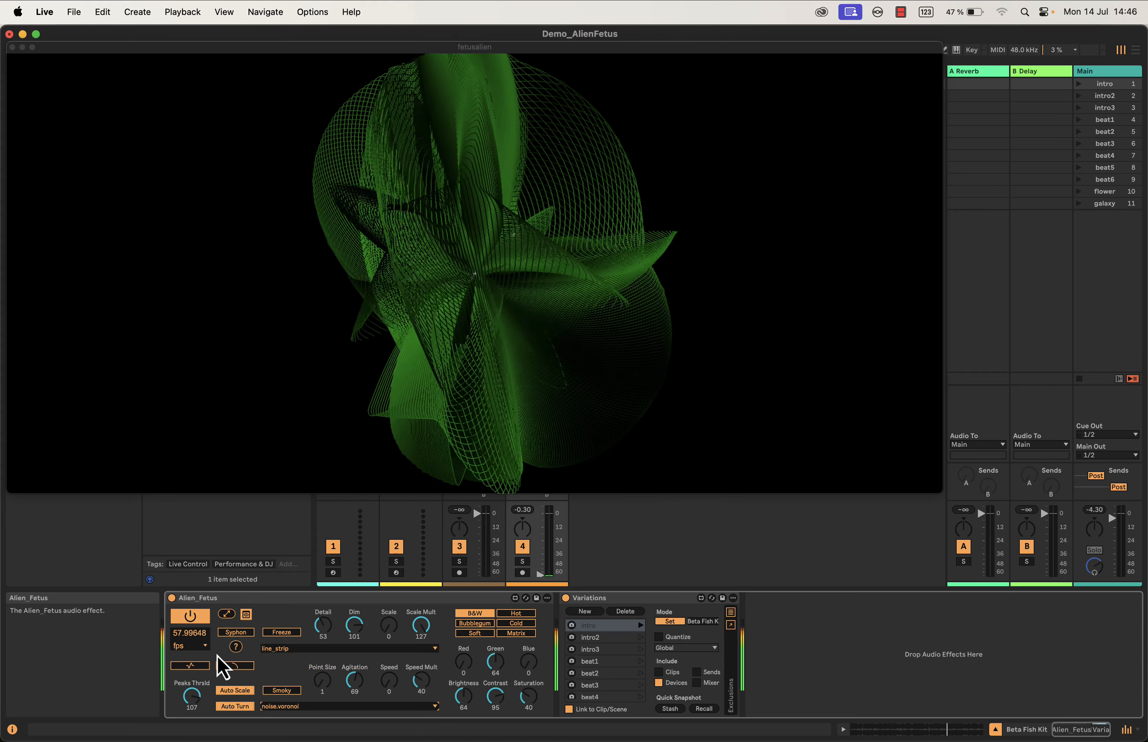
{"action": "left_click", "coordinate": [236, 666]}
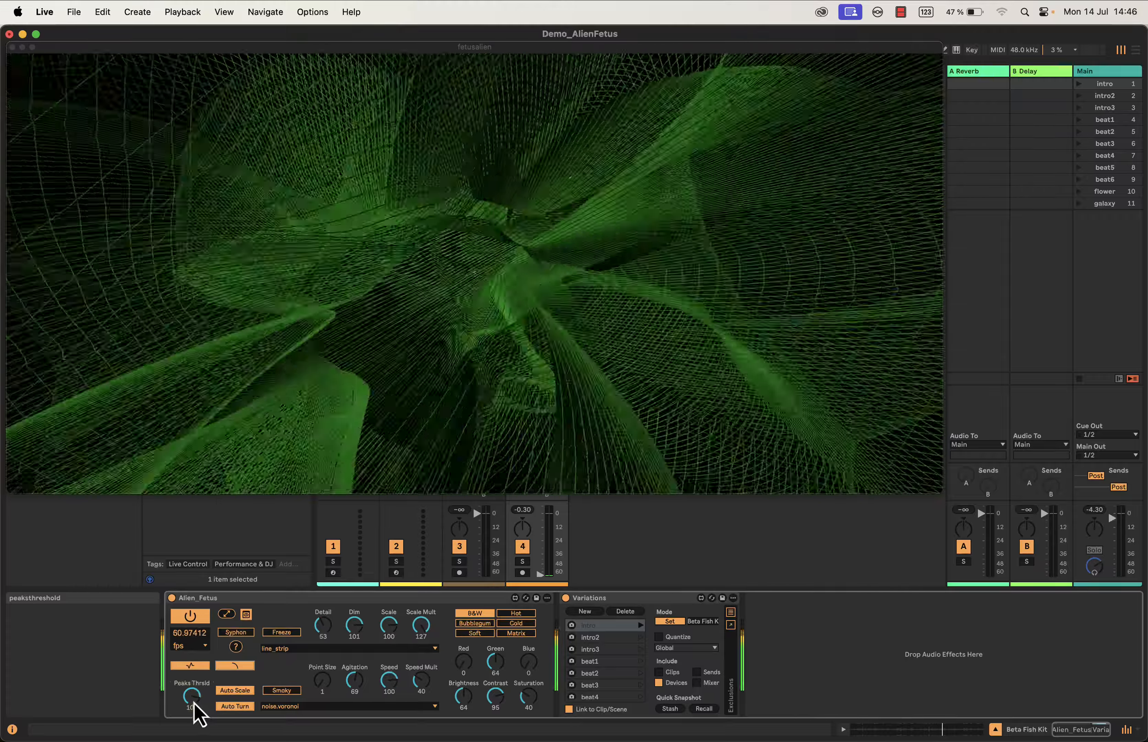
- Set the Alien_Fetus peaks threshold to 100 and turn off Auto Turn, keeping noise.voronoi as the noise function
{"action": "left_click_drag", "start_coordinate": [194, 701], "coordinate": [194, 651]}
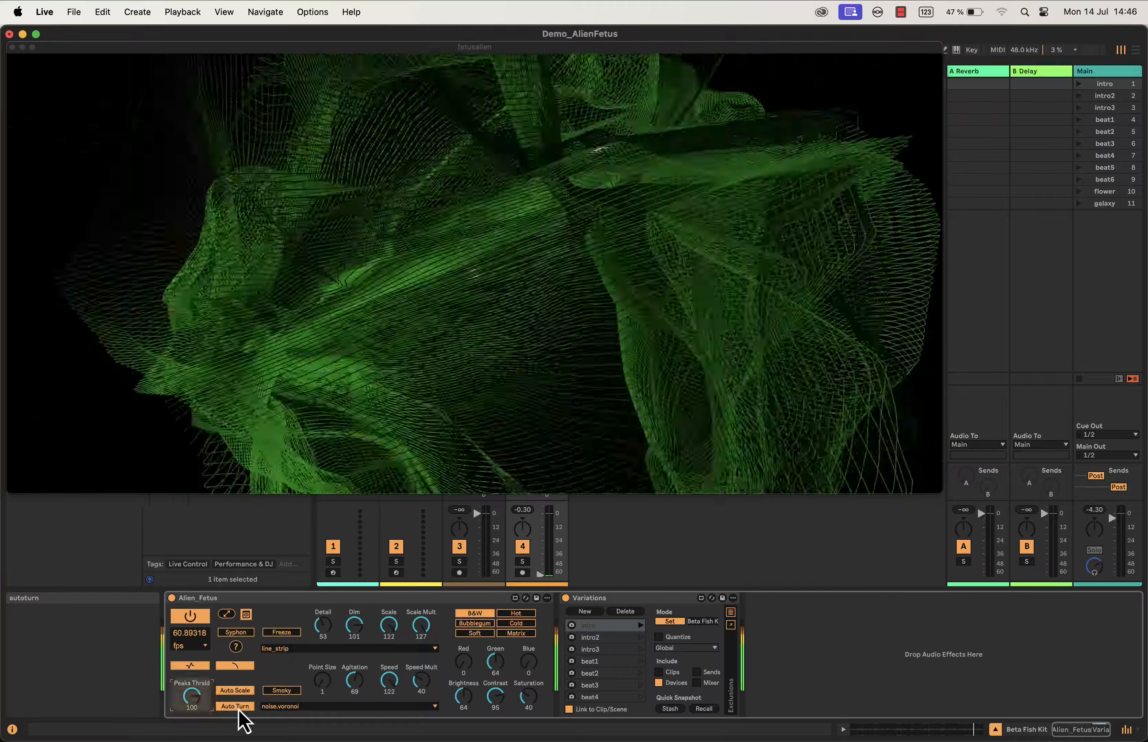
{"action": "left_click", "coordinate": [239, 707]}
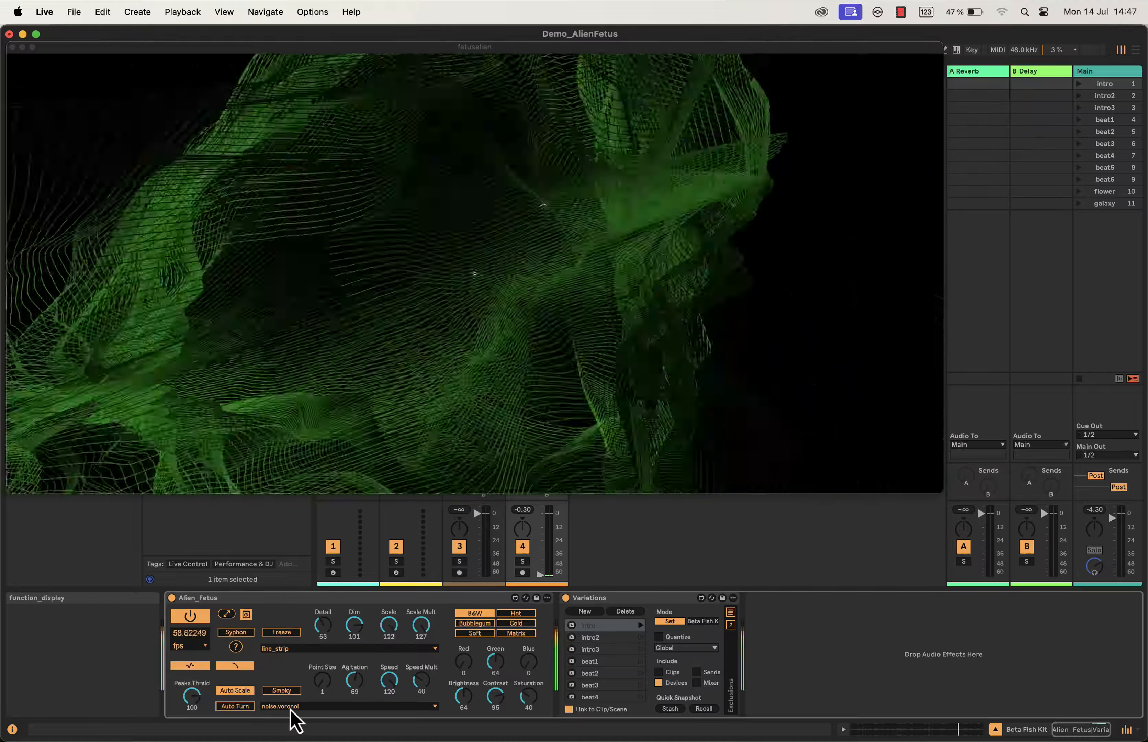
{"action": "left_click", "coordinate": [290, 707]}
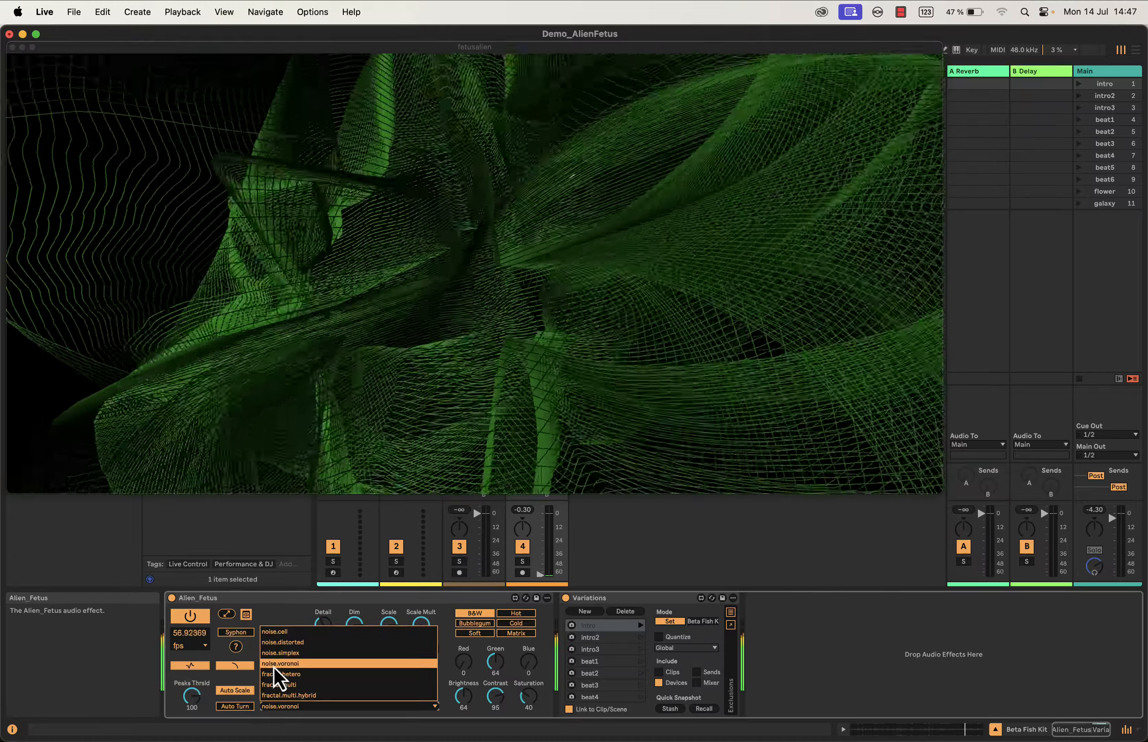
{"action": "left_click", "coordinate": [273, 667]}
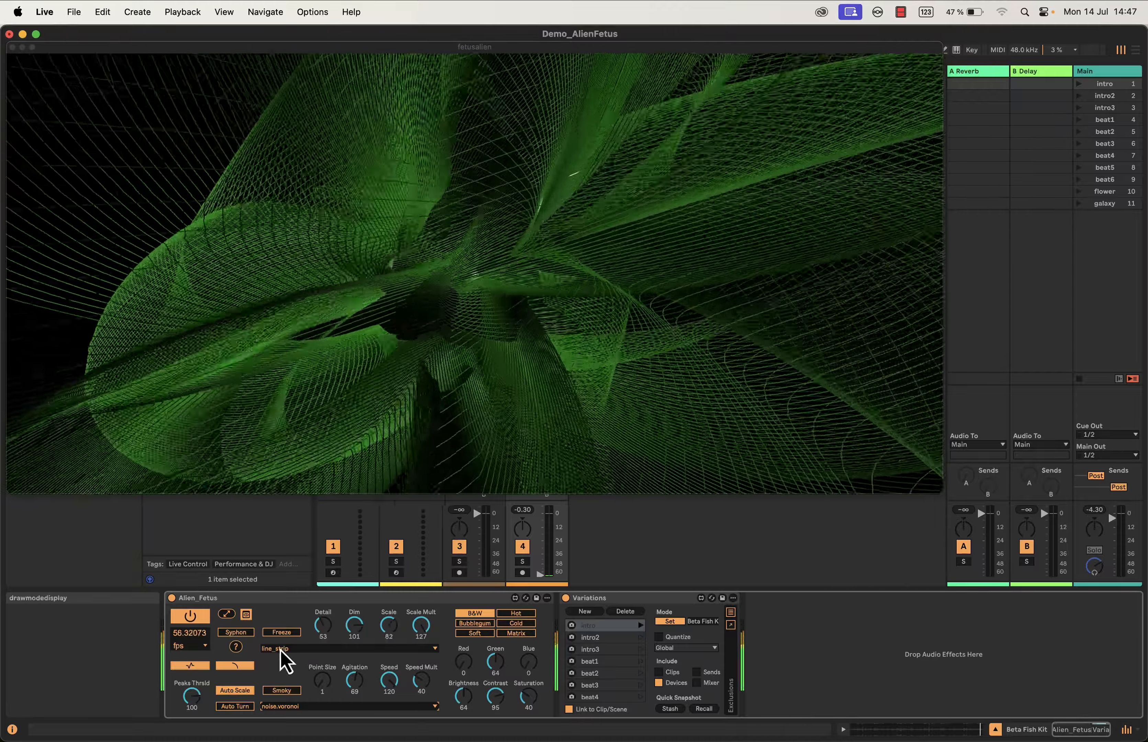
- Try the draw modes points, lines, line_strip, line_loop and quads on the shape, and return to line_strip
{"action": "left_click", "coordinate": [282, 649]}
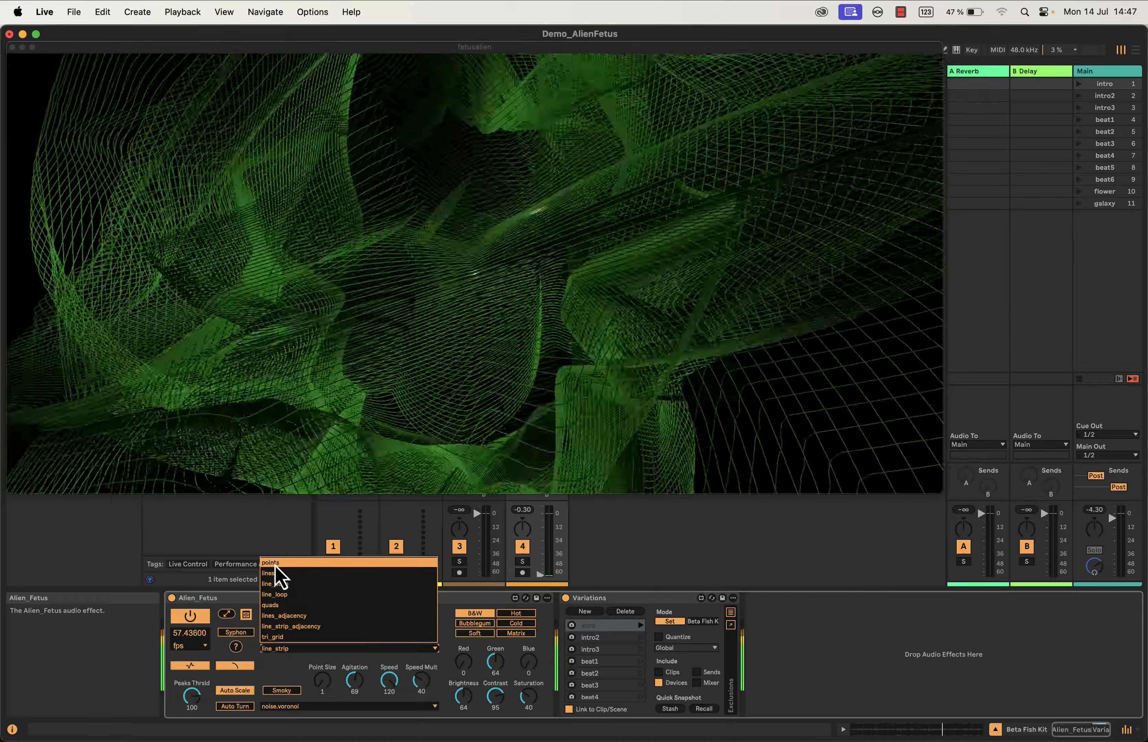
{"action": "left_click", "coordinate": [276, 565]}
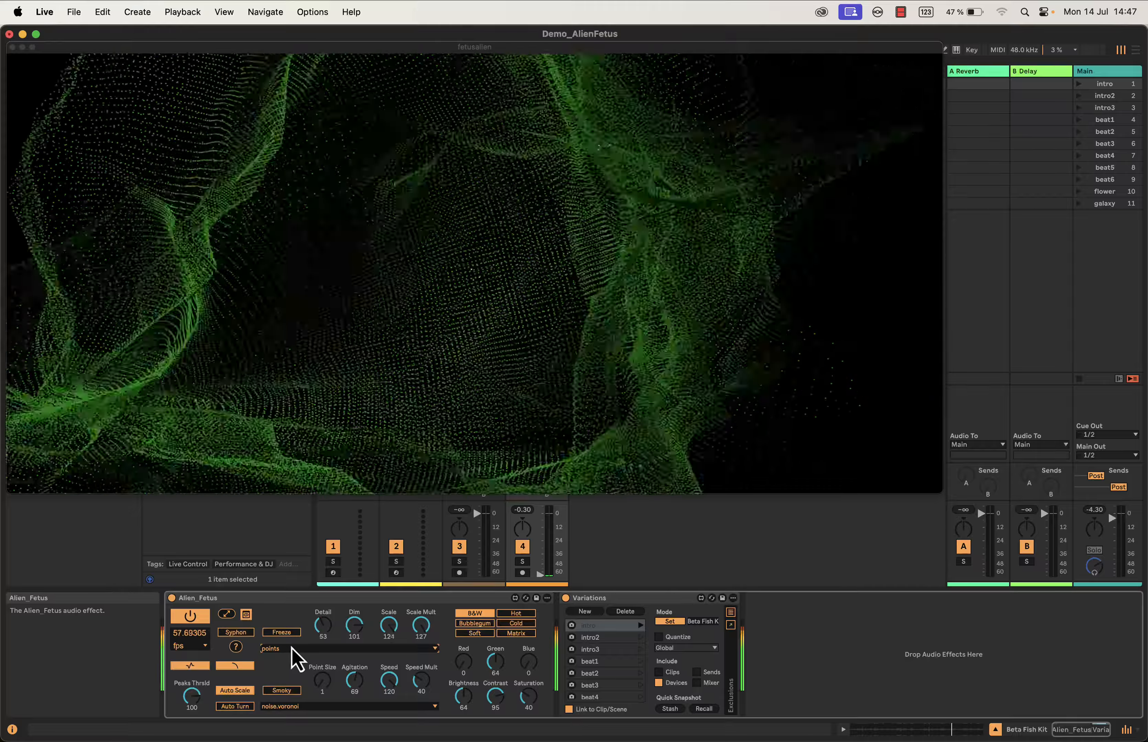
{"action": "left_click", "coordinate": [291, 648]}
{"action": "left_click", "coordinate": [281, 574]}
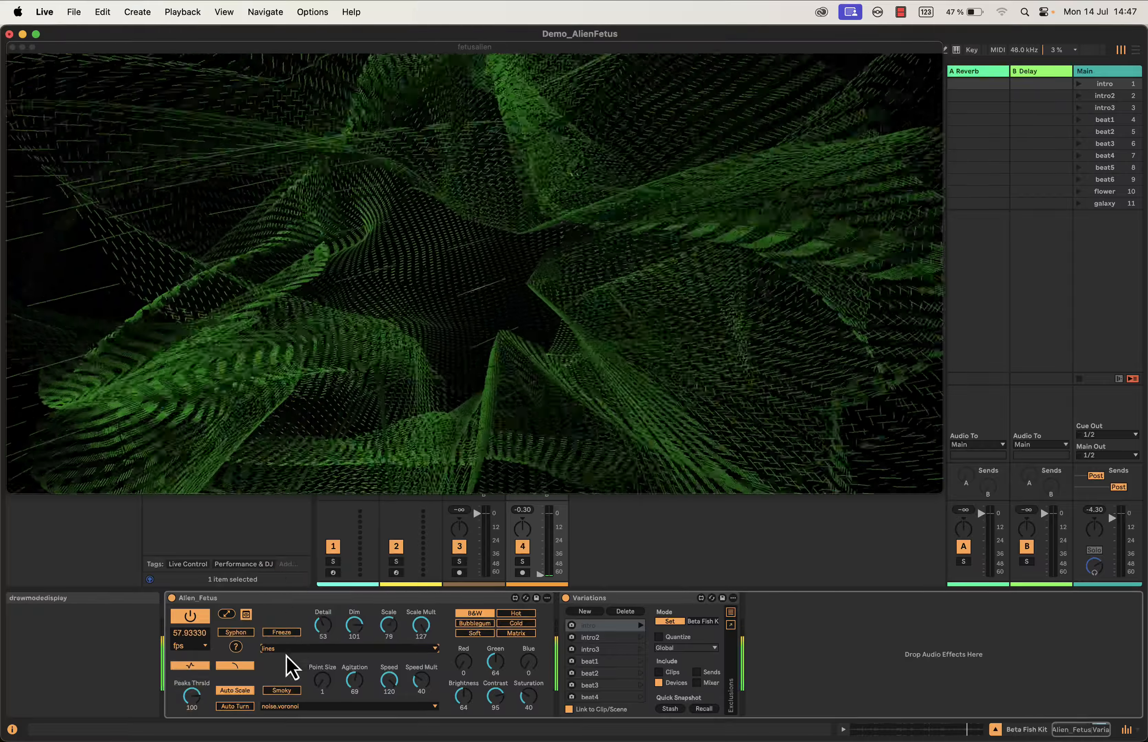
{"action": "left_click", "coordinate": [286, 648]}
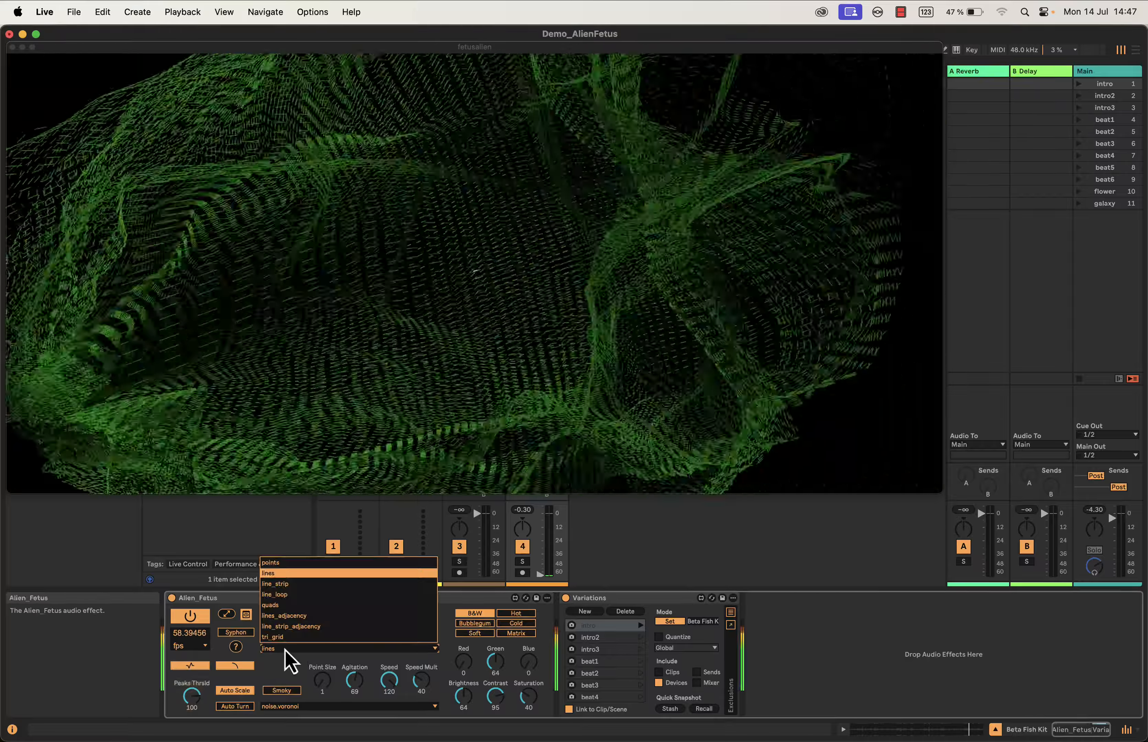
{"action": "left_click", "coordinate": [283, 588]}
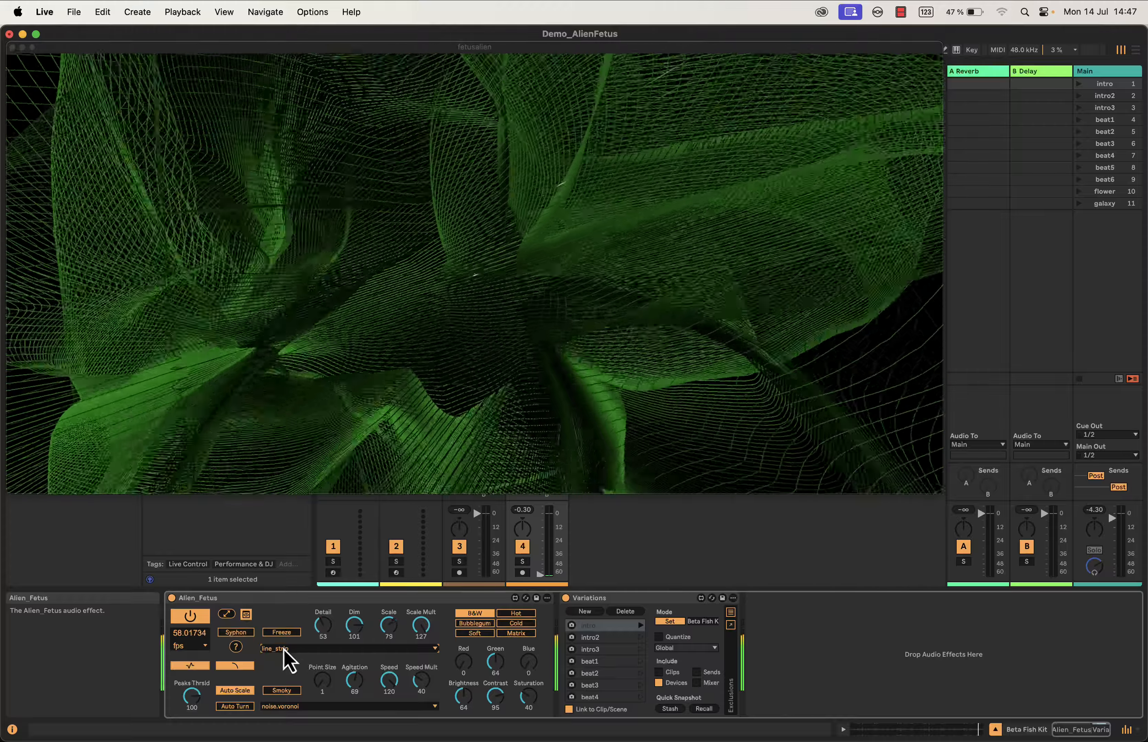
{"action": "left_click", "coordinate": [288, 655]}
{"action": "left_click", "coordinate": [289, 603]}
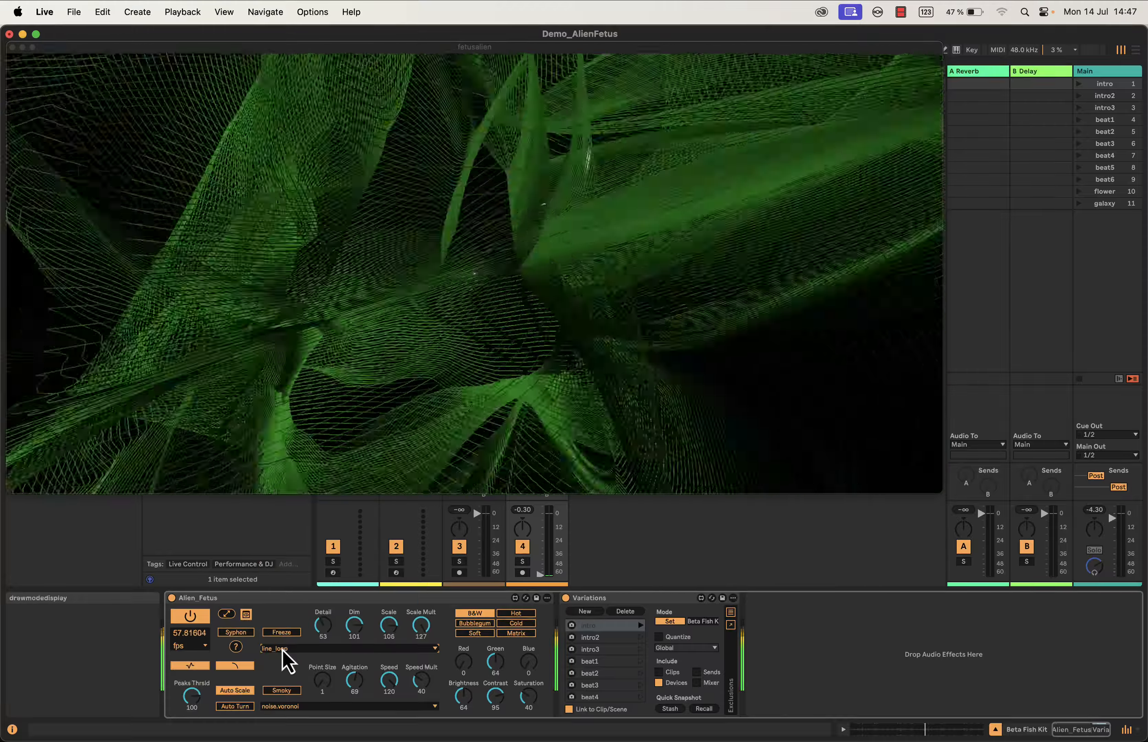
{"action": "left_click", "coordinate": [283, 651]}
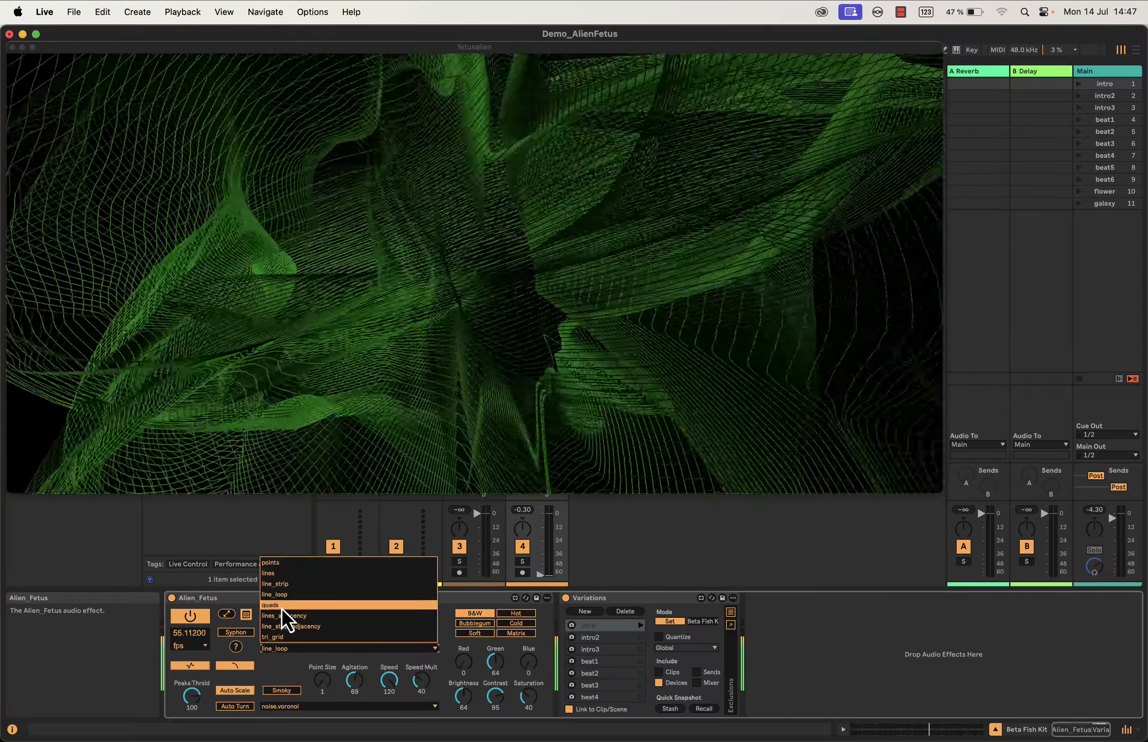
{"action": "left_click", "coordinate": [286, 621]}
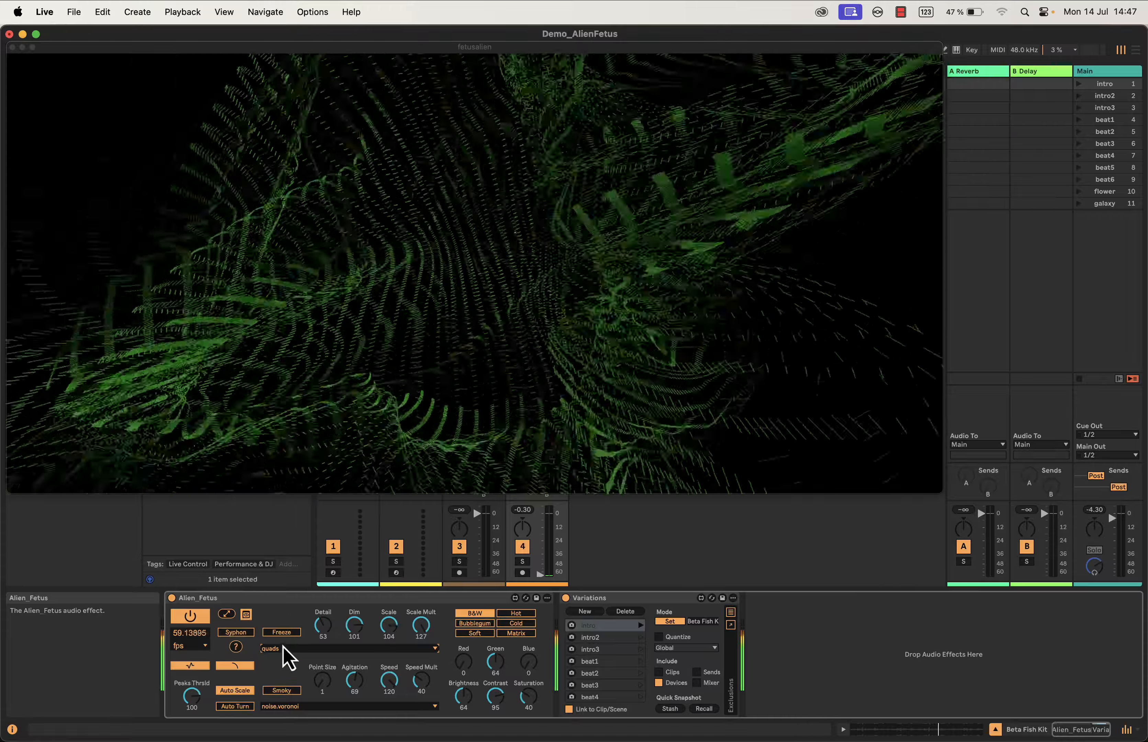
{"action": "left_click", "coordinate": [284, 648]}
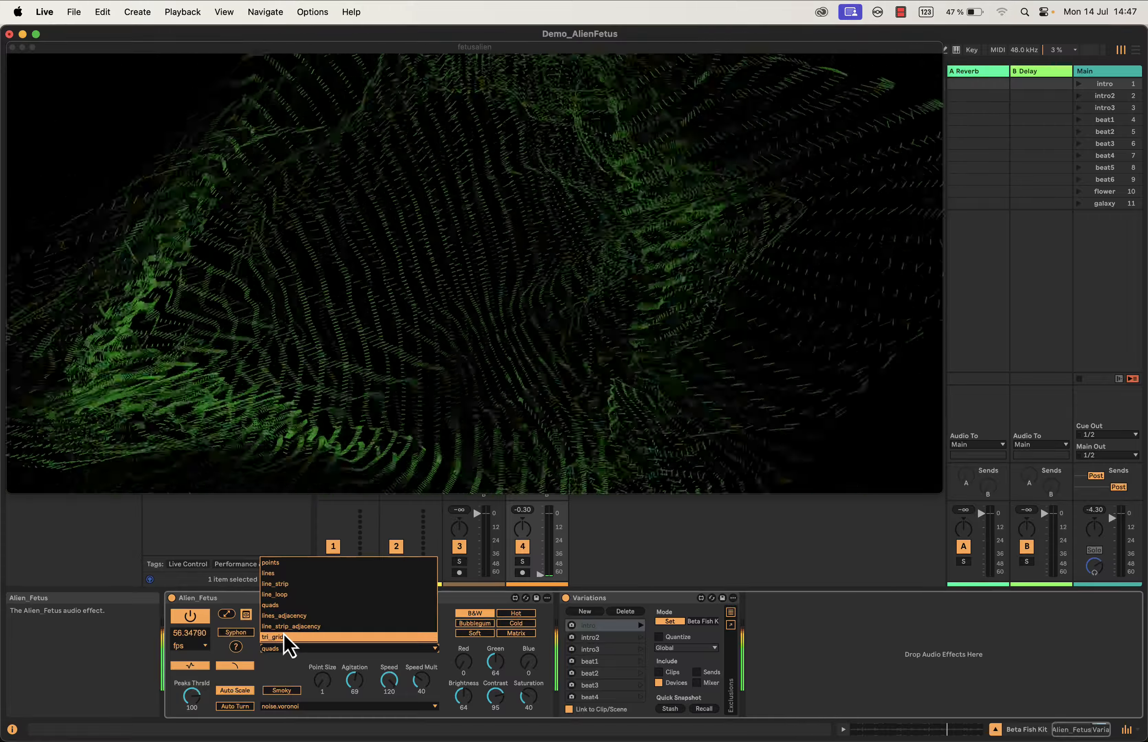
{"action": "left_click", "coordinate": [286, 584]}
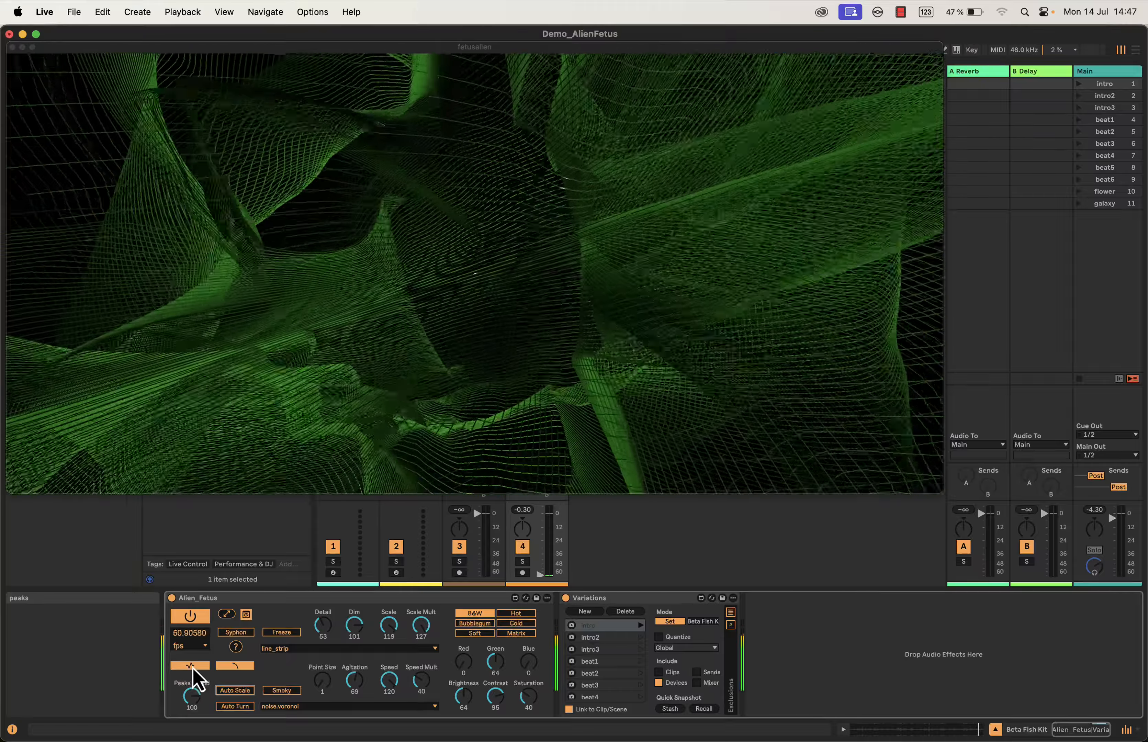
- Compare the audio-tracking toggles in Alien_Fetus: first peaks off with the curve on, finishing with peaks on and the curve off
{"action": "left_click", "coordinate": [191, 668]}
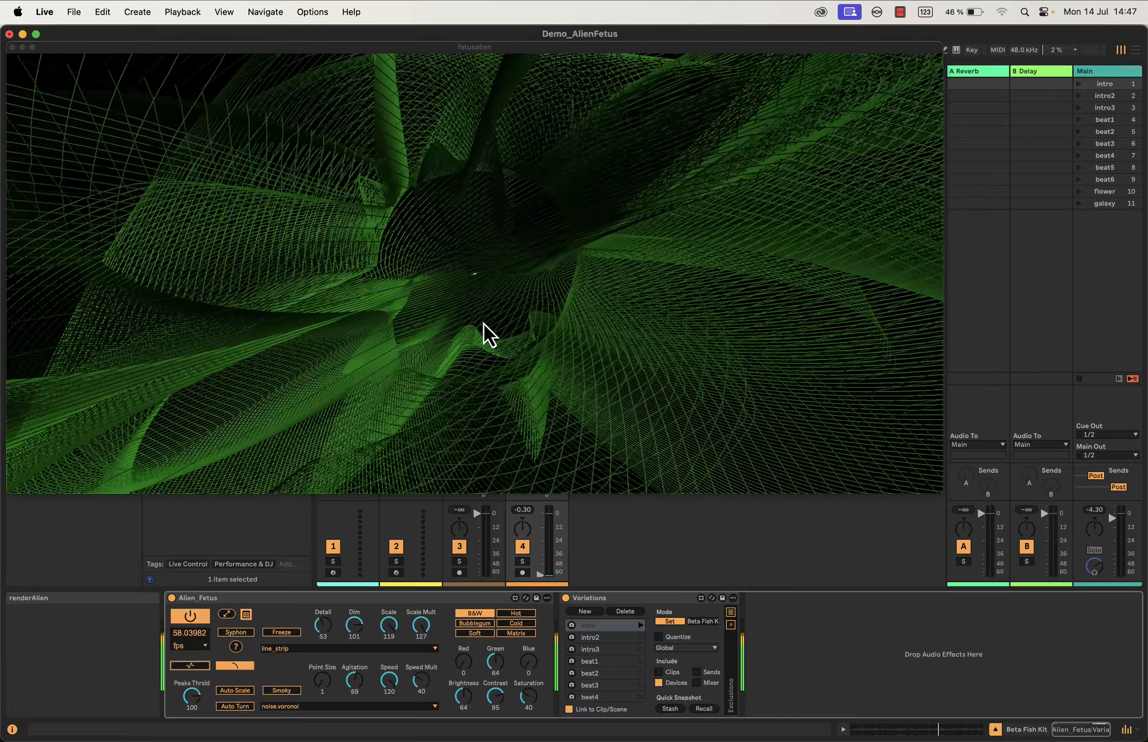
{"action": "left_click", "coordinate": [190, 666]}
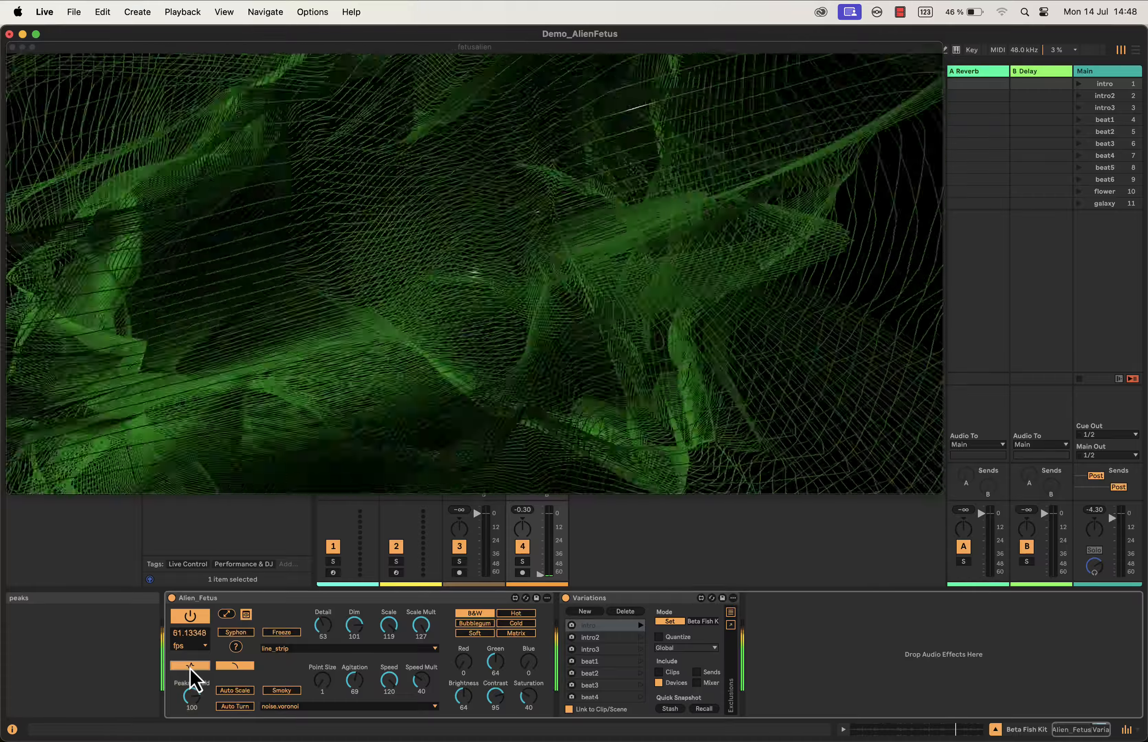
- Try the Alien_Fetus peaks threshold at 127, set it to 107, and turn off both the peaks and curve toggles
{"action": "left_click", "coordinate": [191, 701]}
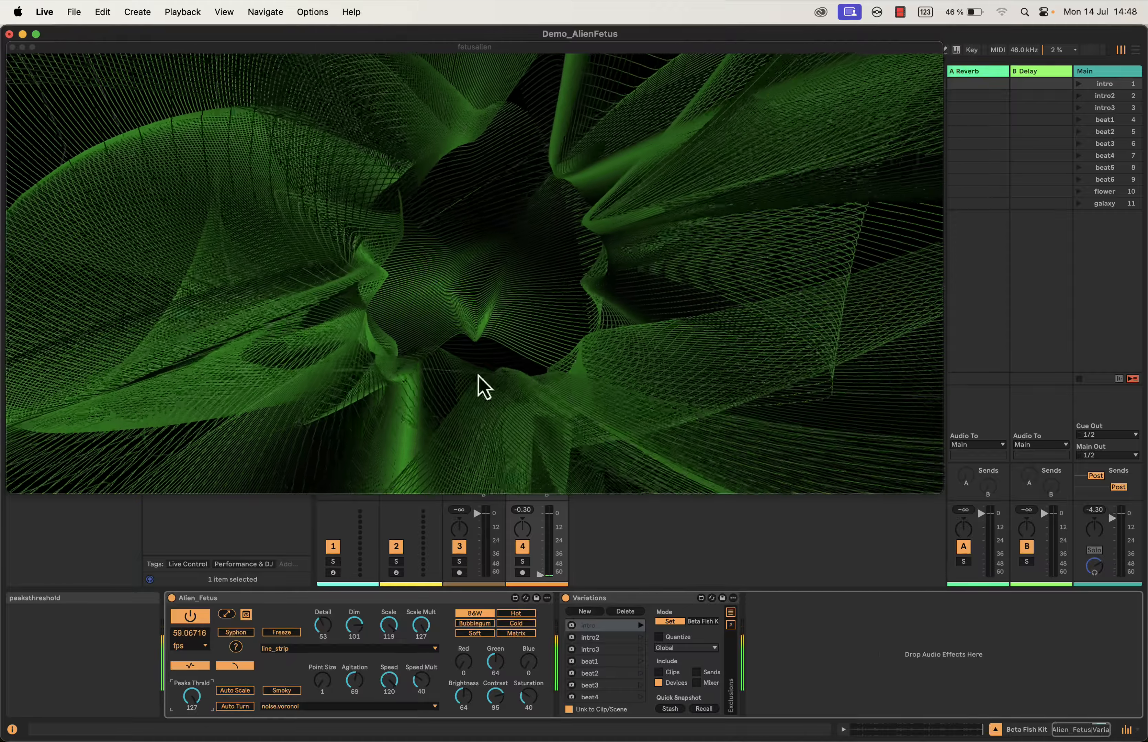
{"action": "mouse_move", "coordinate": [204, 704]}
{"action": "left_mouse_down"}
{"action": "mouse_move", "coordinate": [204, 740]}
{"action": "mouse_move", "coordinate": [204, 694]}
{"action": "left_mouse_up"}
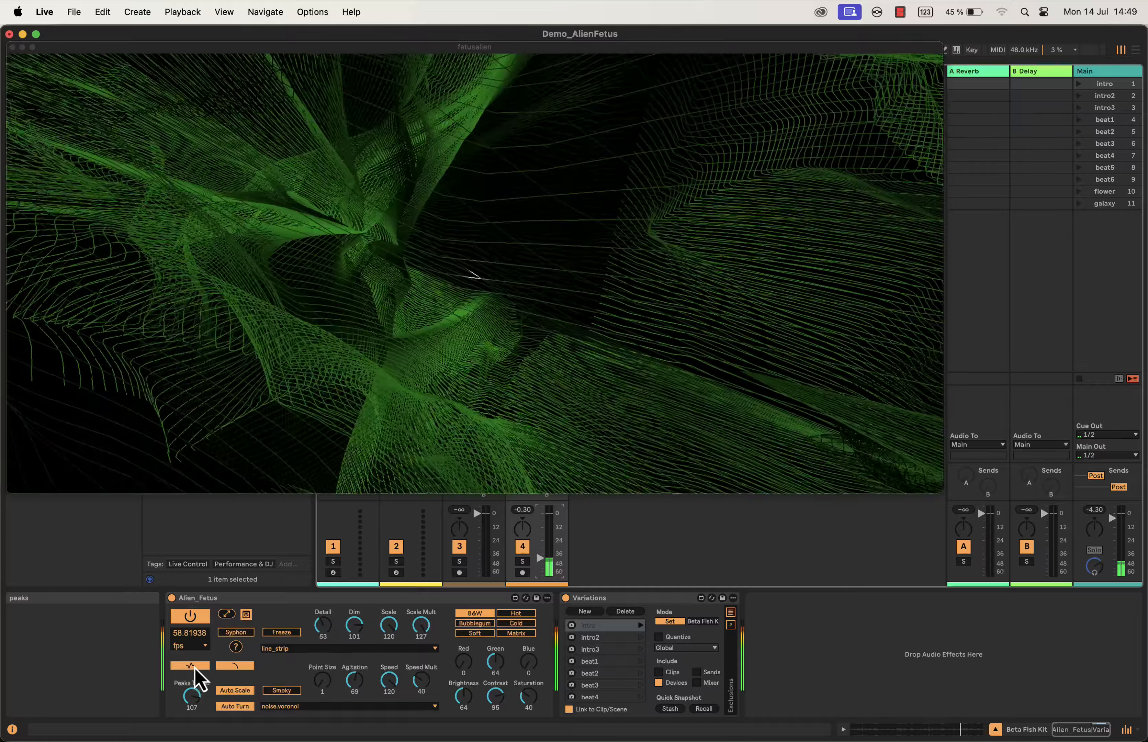
{"action": "left_click", "coordinate": [191, 666]}
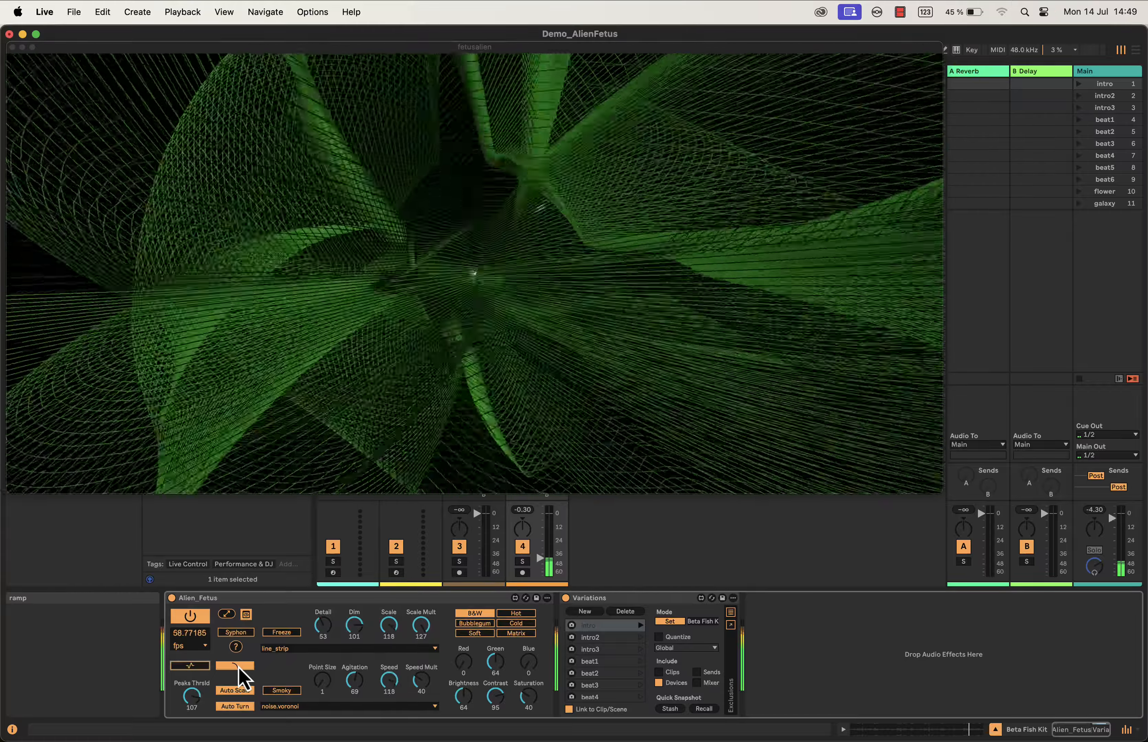
{"action": "left_click", "coordinate": [236, 666]}
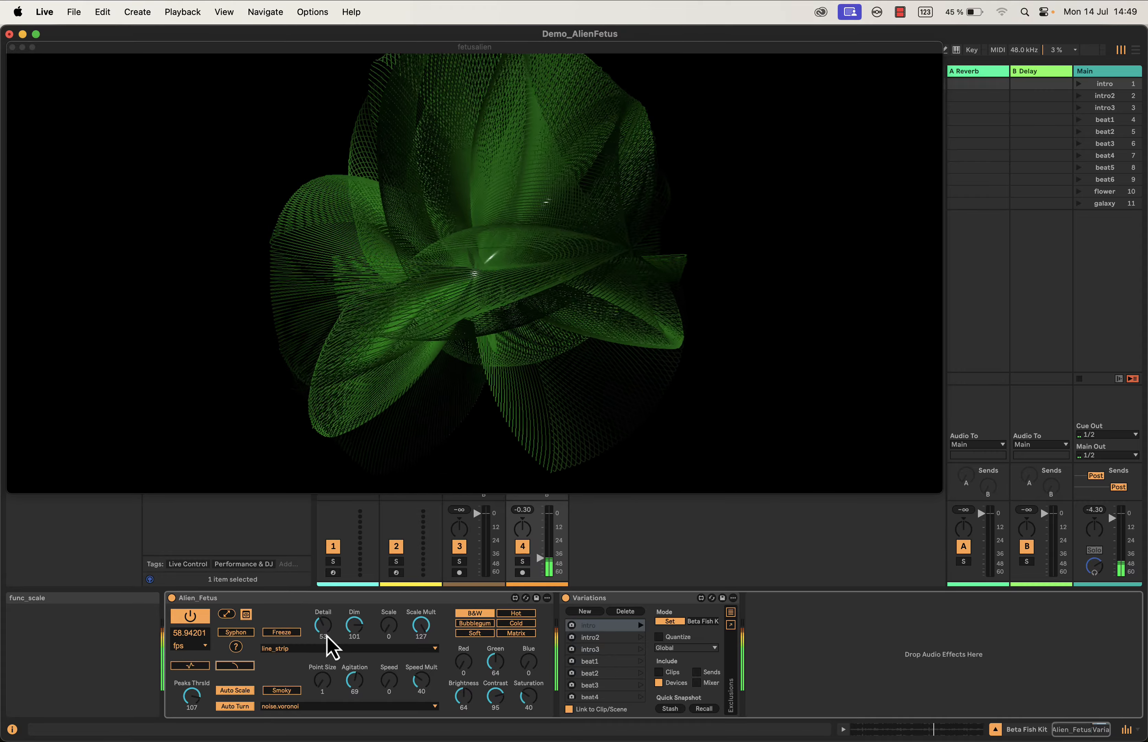
- Raise Detail to 125 on the shape, and finish with Detail at 17 and Dim at 41
{"action": "mouse_move", "coordinate": [323, 626]}
{"action": "left_mouse_down"}
{"action": "mouse_move", "coordinate": [323, 598]}
{"action": "mouse_move", "coordinate": [325, 636]}
{"action": "left_mouse_up"}
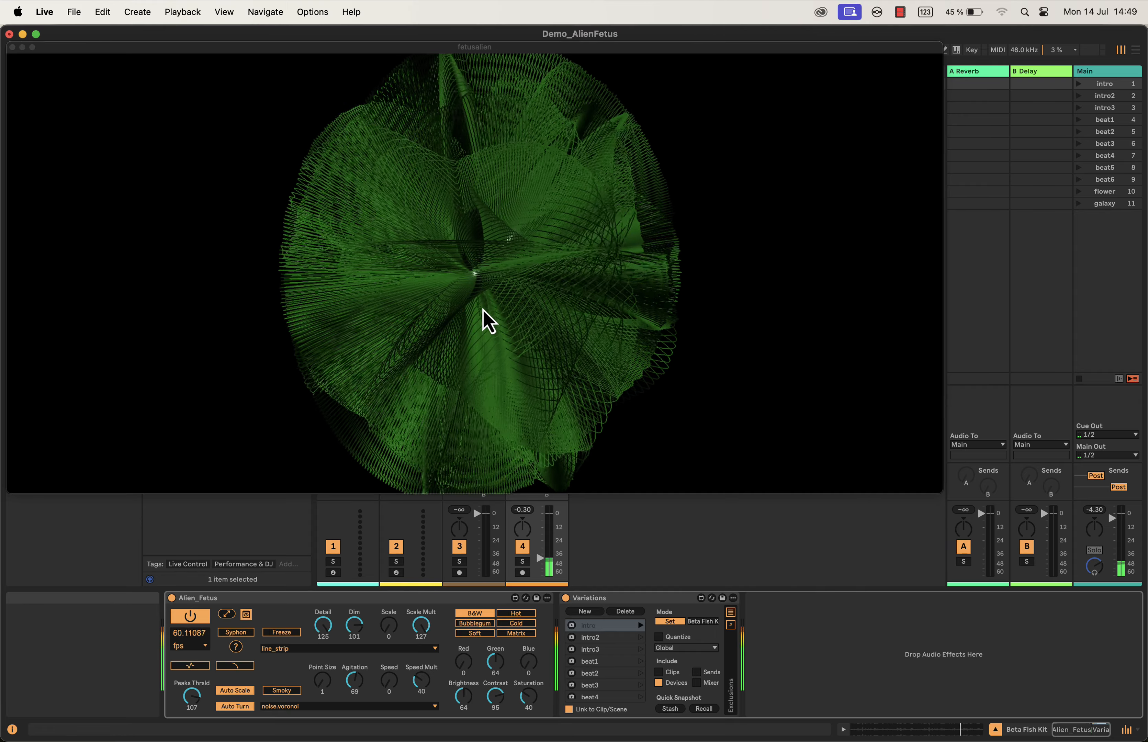
{"action": "left_click_drag", "start_coordinate": [324, 625], "coordinate": [324, 681]}
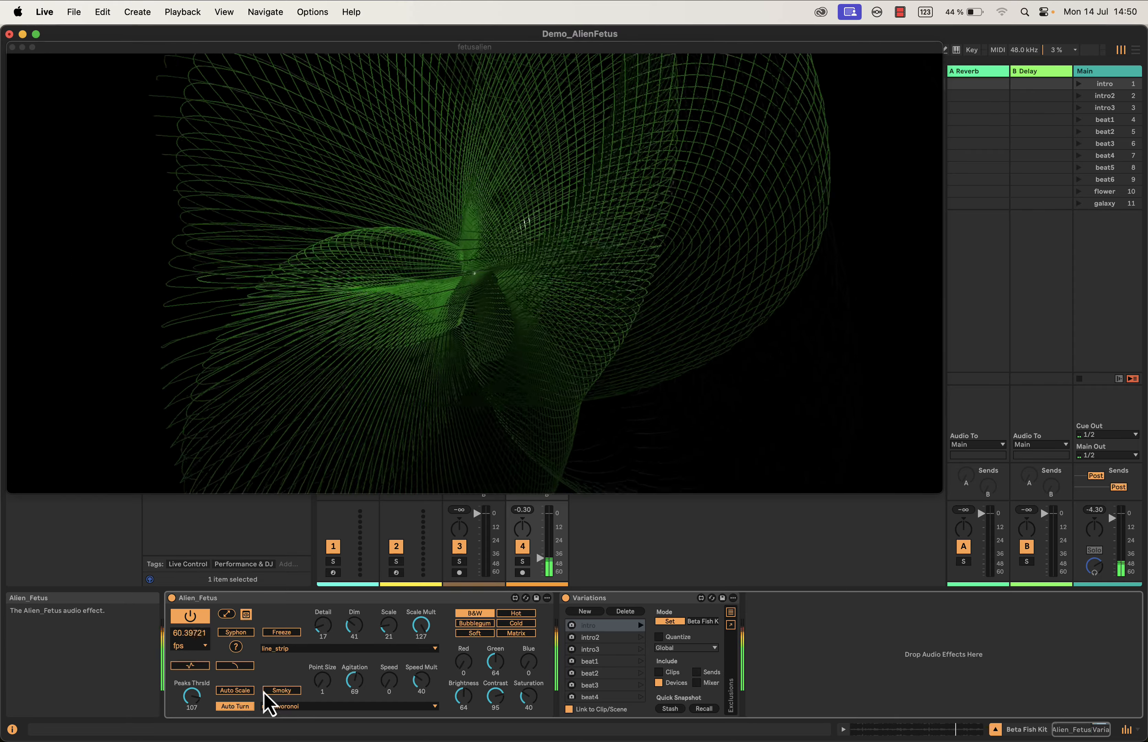
- Turn the curve tracking back on with Auto Scale active, and set Scale Mult to 31
{"action": "left_click", "coordinate": [239, 670]}
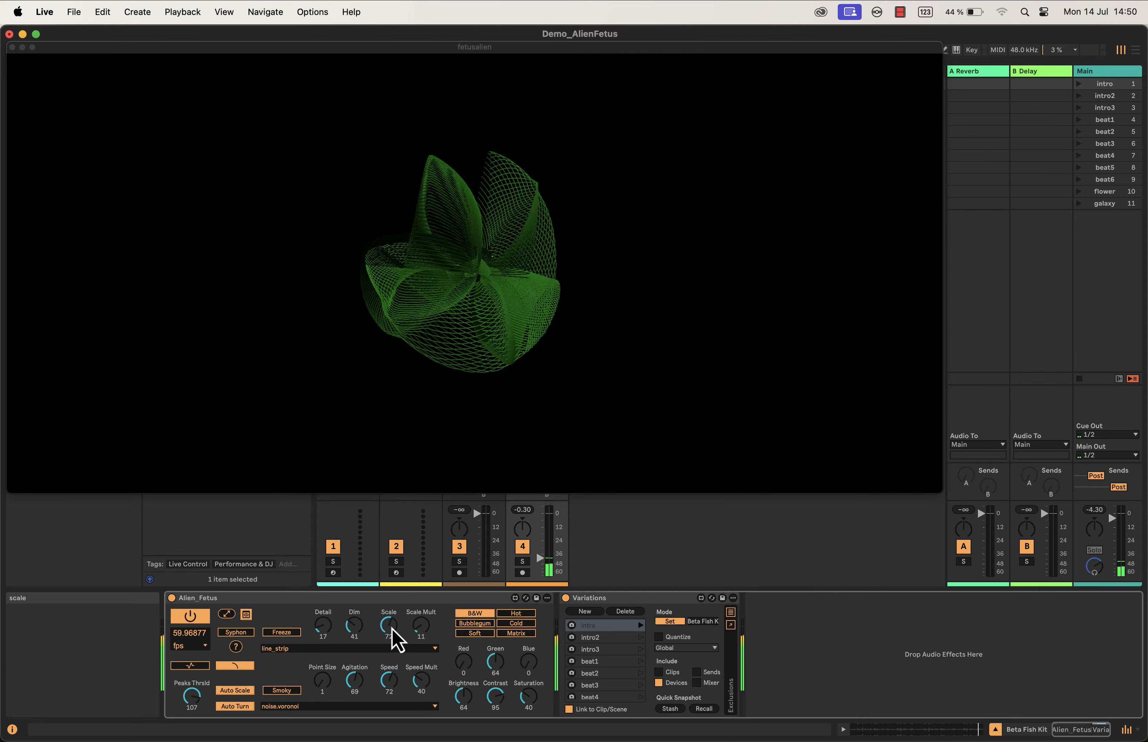
{"action": "left_click", "coordinate": [413, 633]}
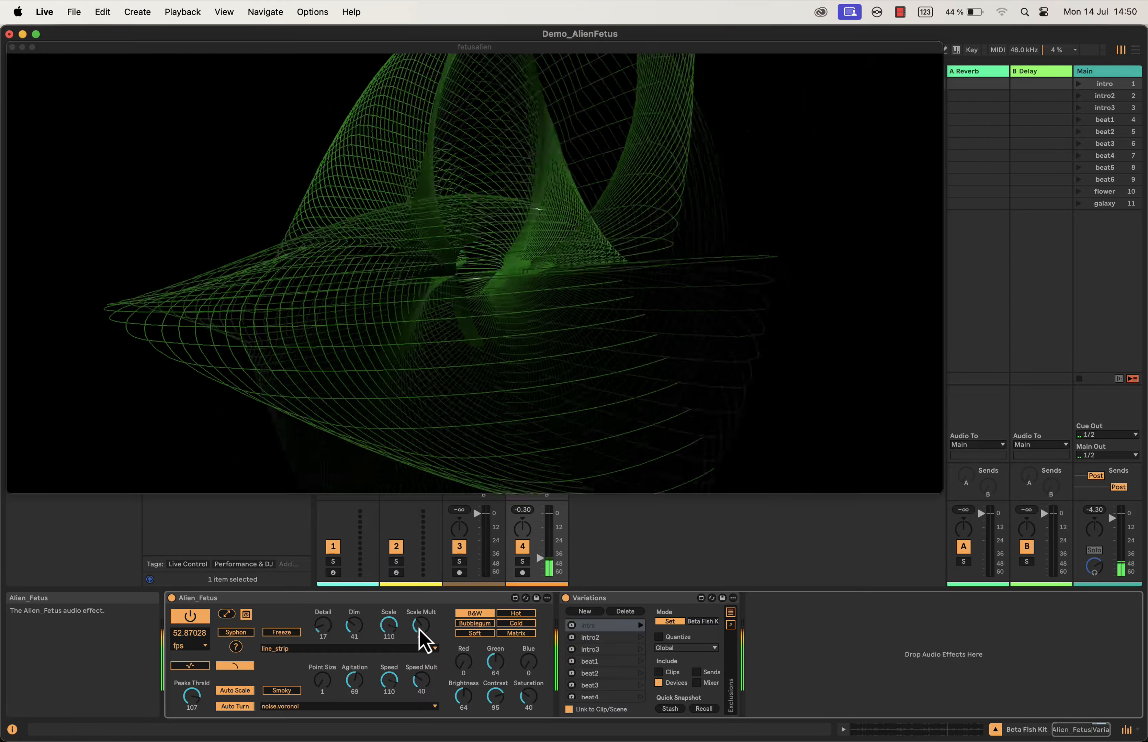
{"action": "mouse_move", "coordinate": [419, 626]}
{"action": "left_mouse_down"}
{"action": "mouse_move", "coordinate": [419, 613]}
{"action": "mouse_move", "coordinate": [418, 625]}
{"action": "left_mouse_up"}
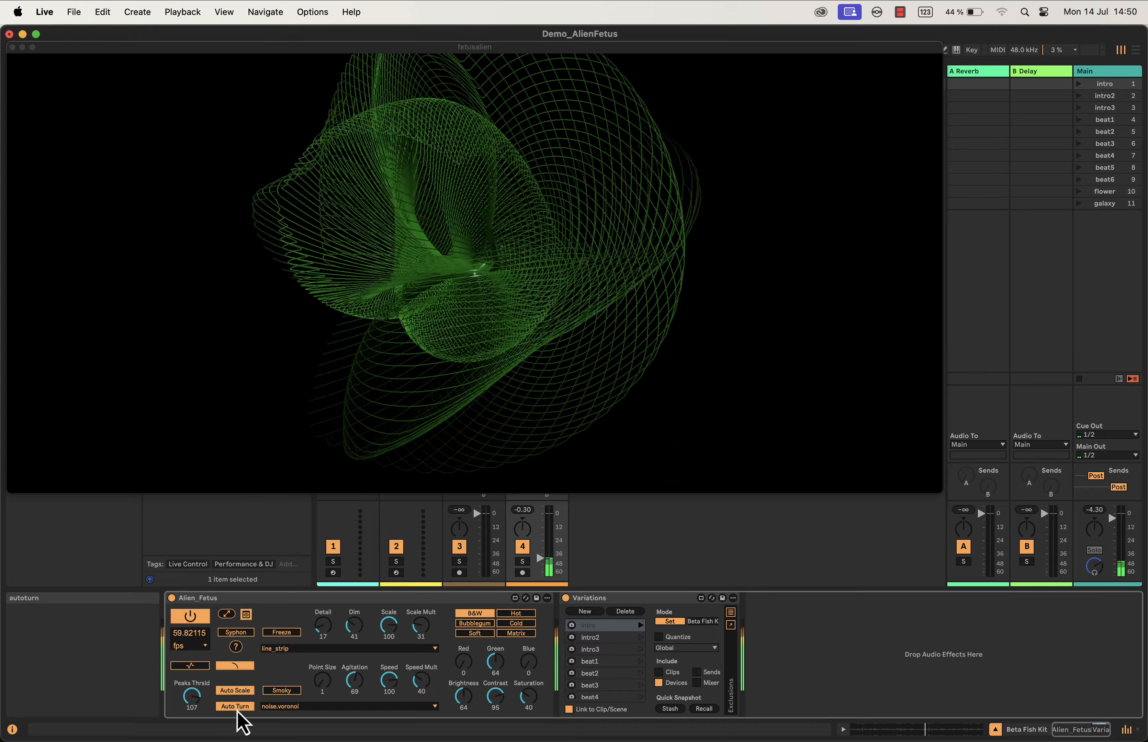
- Turn Auto Turn off and back on, try Speed Mult at 127, and set it to 19
{"action": "left_click", "coordinate": [235, 706]}
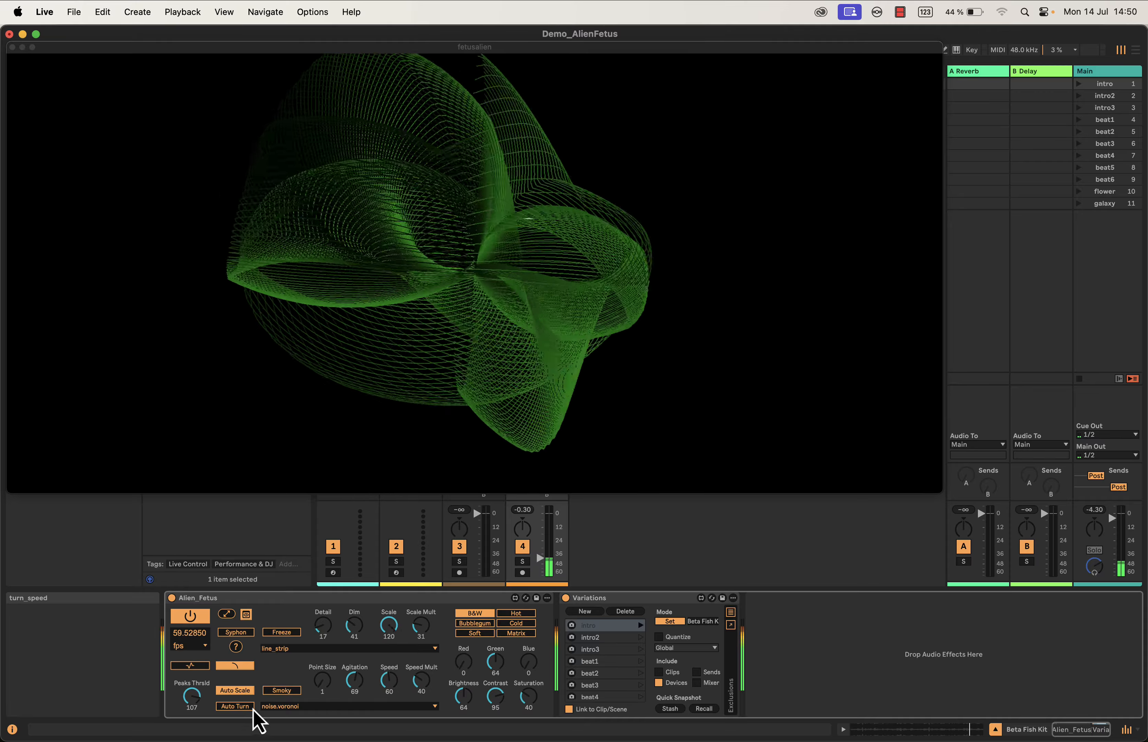
{"action": "left_click", "coordinate": [235, 707]}
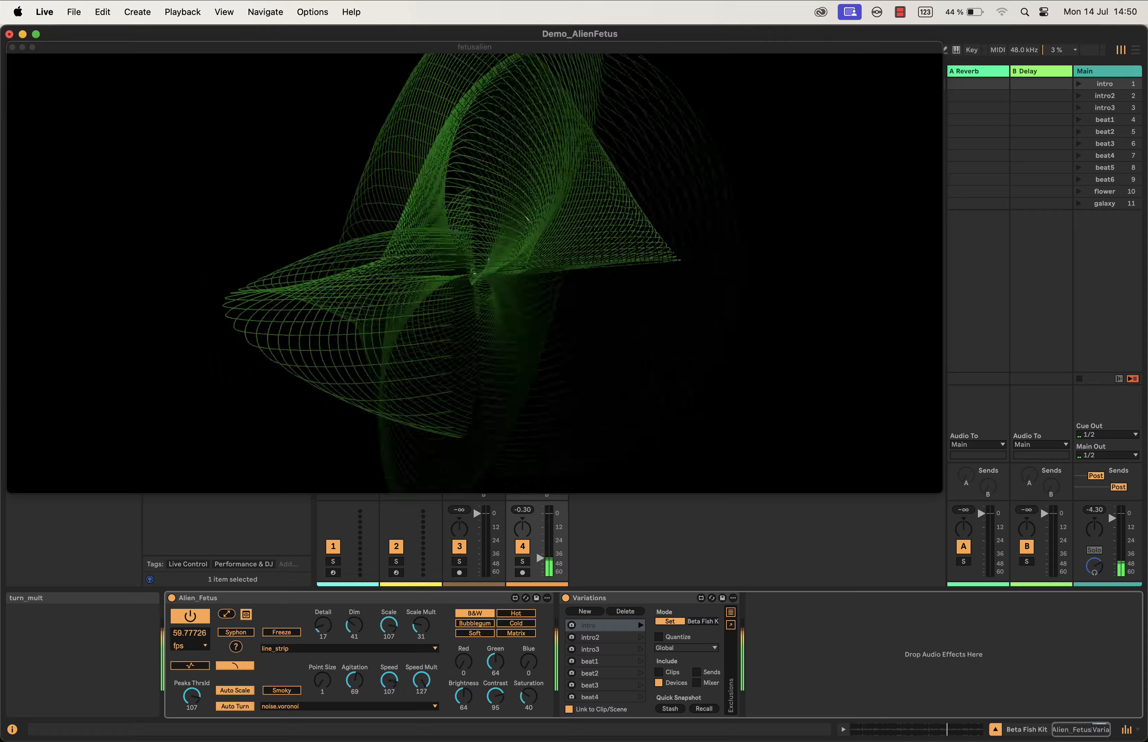
{"action": "left_click_drag", "start_coordinate": [421, 680], "coordinate": [421, 734]}
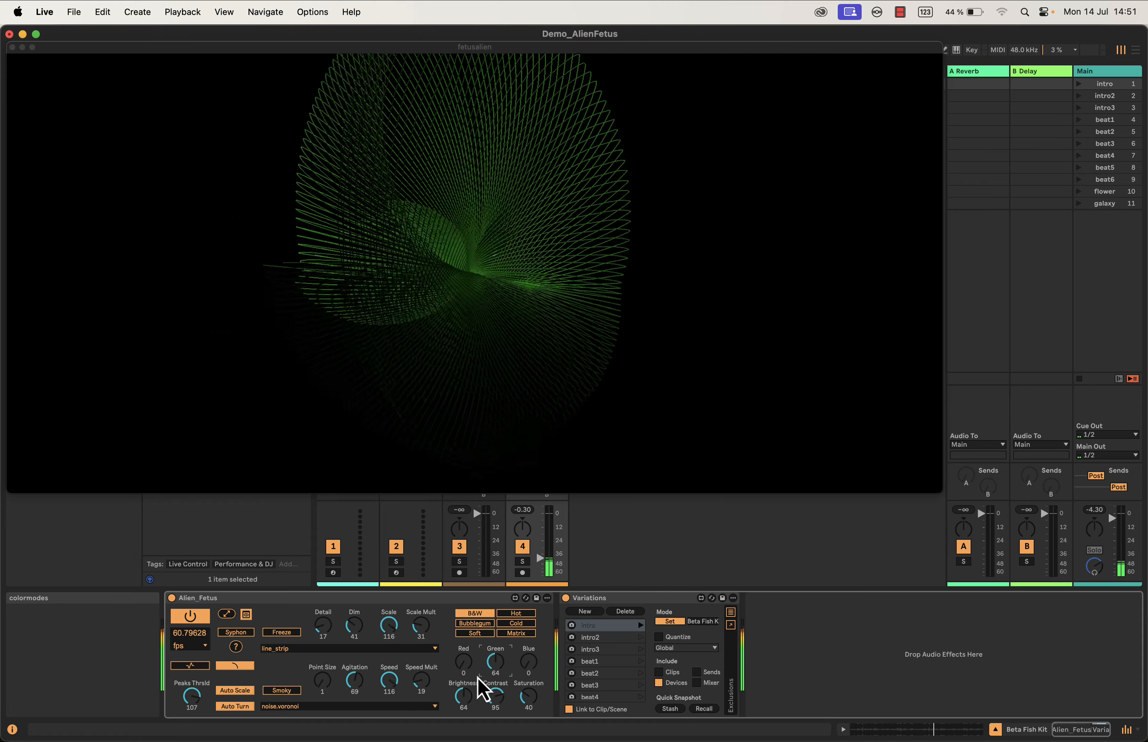
- Try the color modes Cold, Hot, Soft and Bubblegum on the shape, and finish with Matrix
{"action": "left_click", "coordinate": [516, 634]}
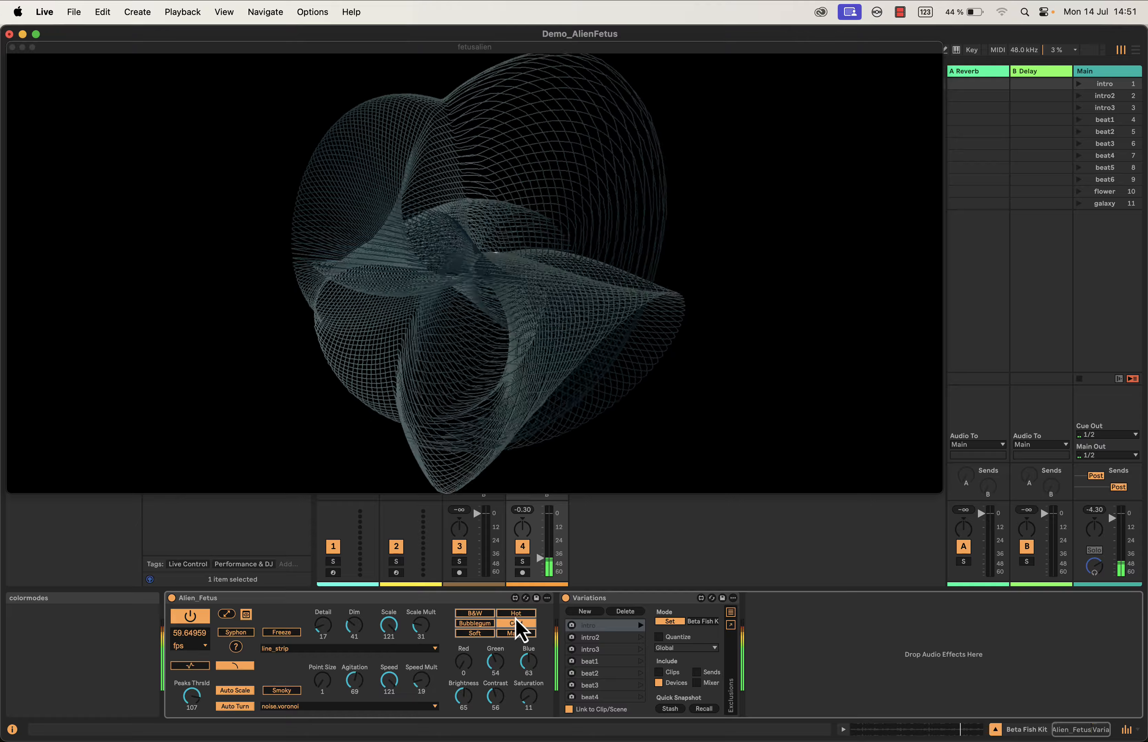
{"action": "left_click", "coordinate": [512, 614]}
{"action": "left_click", "coordinate": [475, 633]}
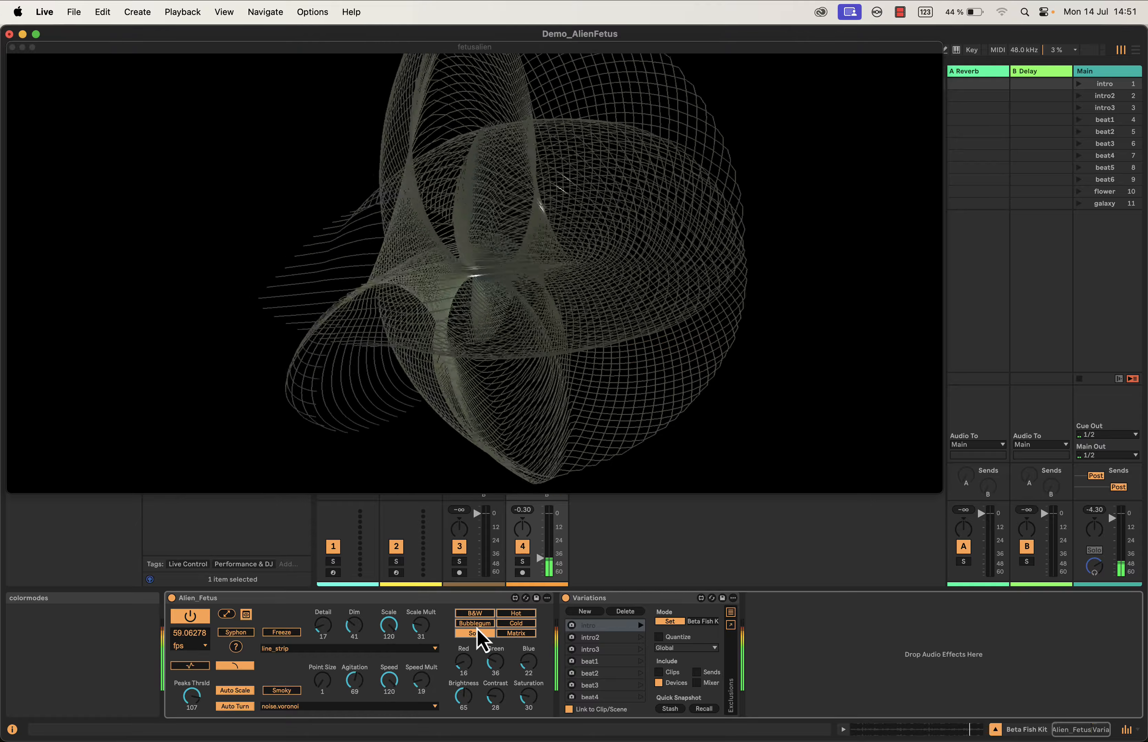
{"action": "left_click", "coordinate": [474, 623]}
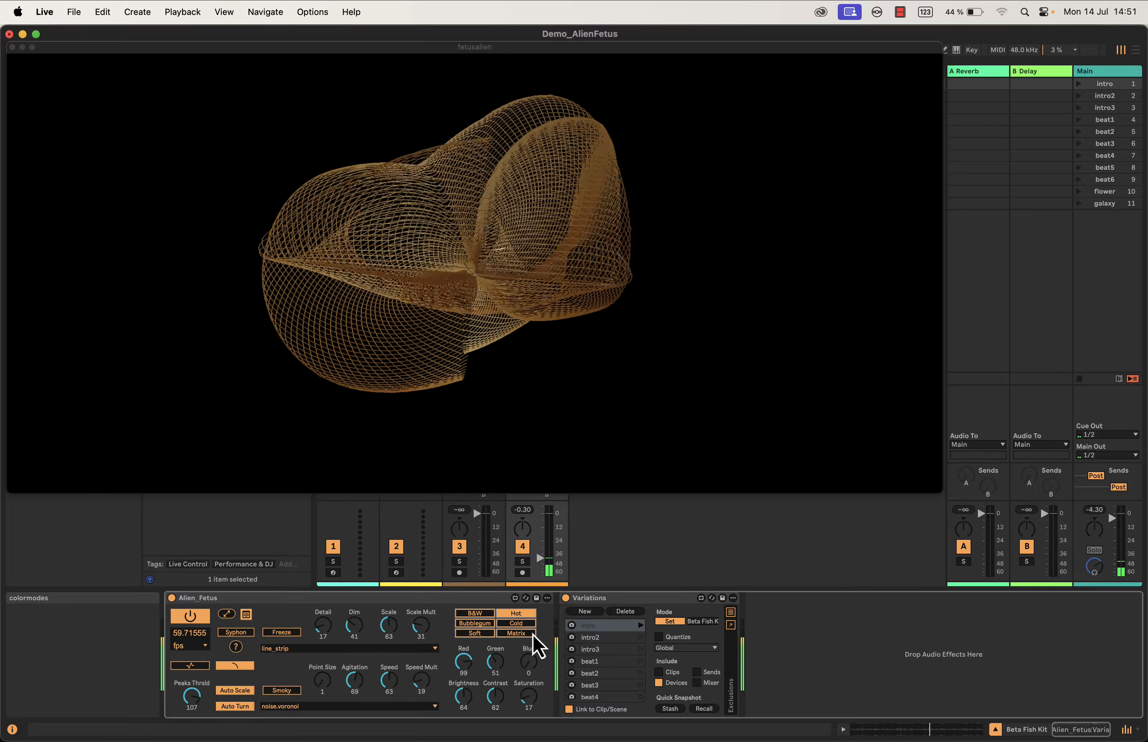
{"action": "left_click", "coordinate": [521, 634]}
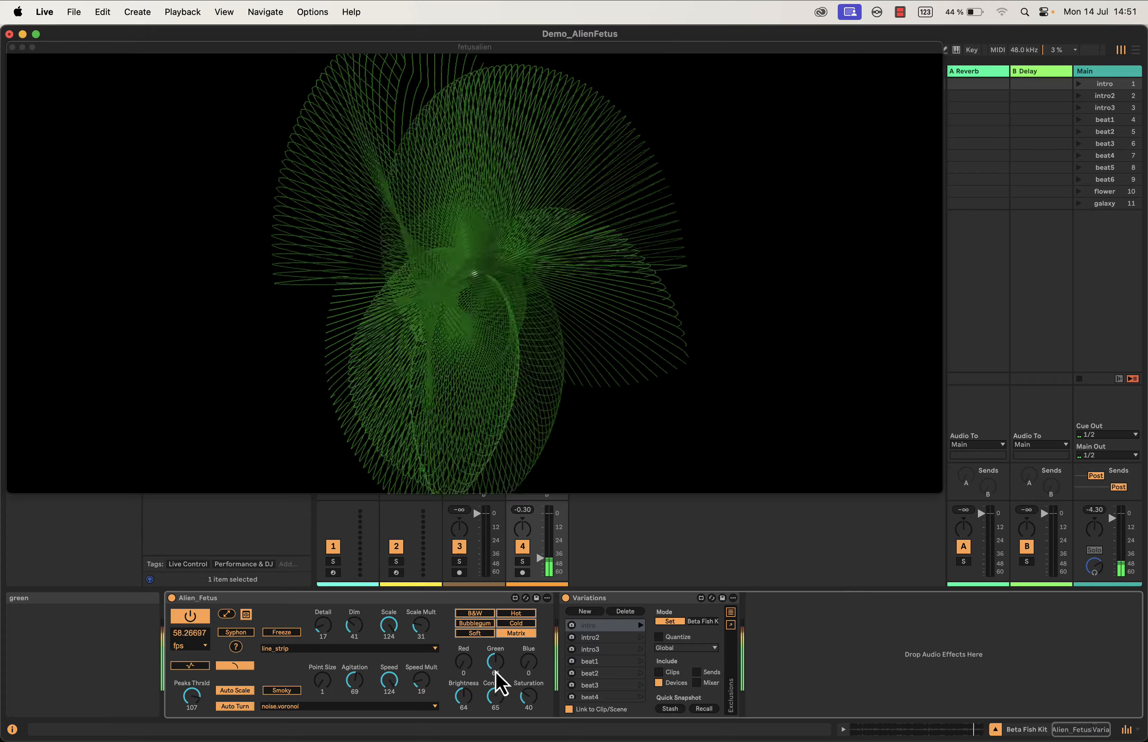
- Try custom color levels with Red at 52 and Blue at 31, and restore the Matrix color mode
{"action": "mouse_move", "coordinate": [462, 662]}
{"action": "left_mouse_down"}
{"action": "mouse_move", "coordinate": [462, 629]}
{"action": "mouse_move", "coordinate": [462, 643]}
{"action": "left_mouse_up"}
{"action": "left_click_drag", "start_coordinate": [530, 669], "coordinate": [540, 642]}
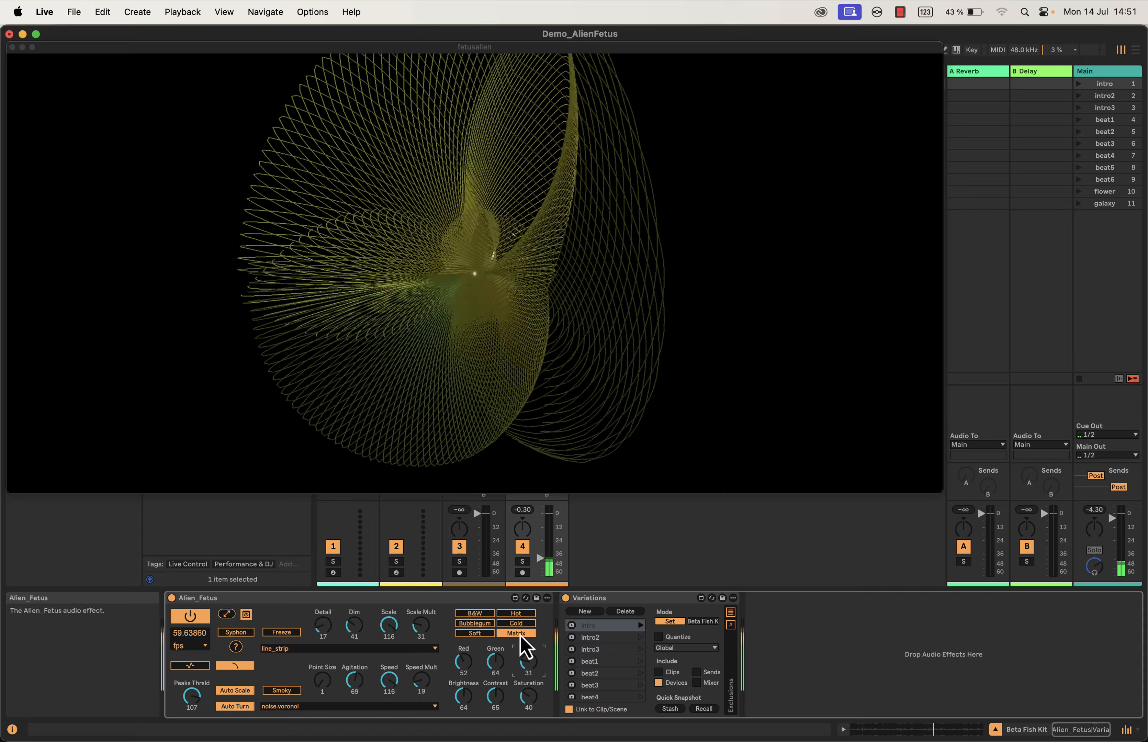
{"action": "left_click", "coordinate": [521, 636]}
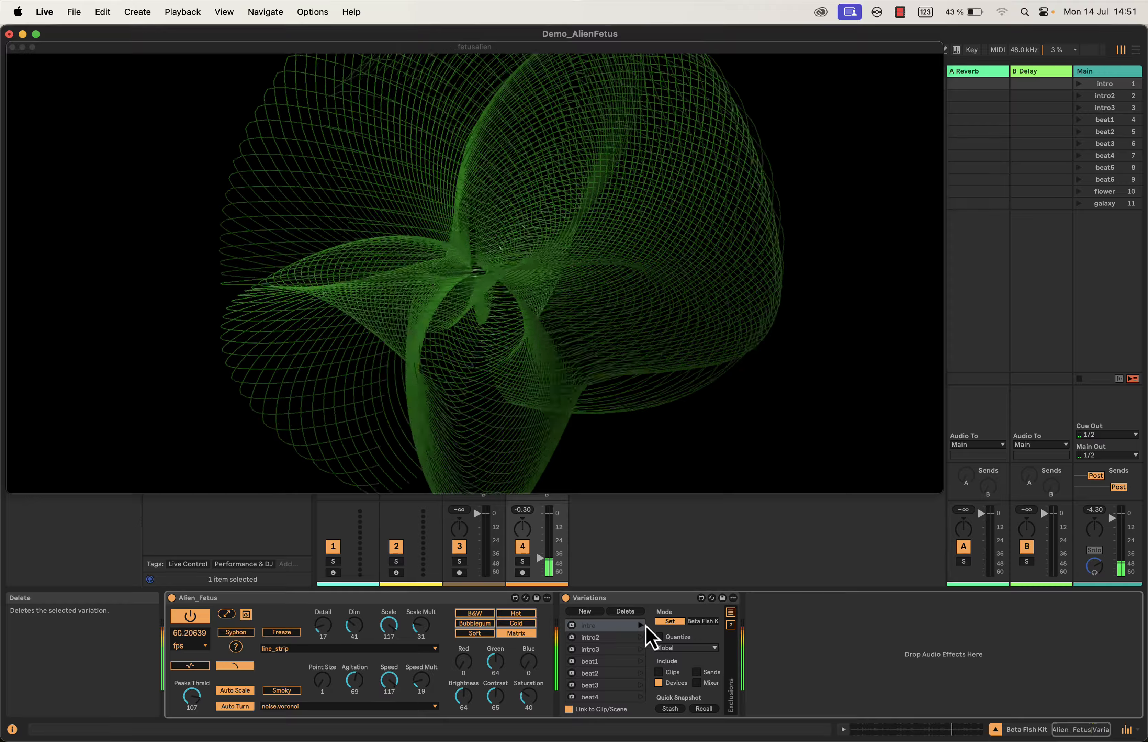
- Recall the intro variation and raise the volume of track 4 to about -12 dB
{"action": "left_click", "coordinate": [642, 625]}
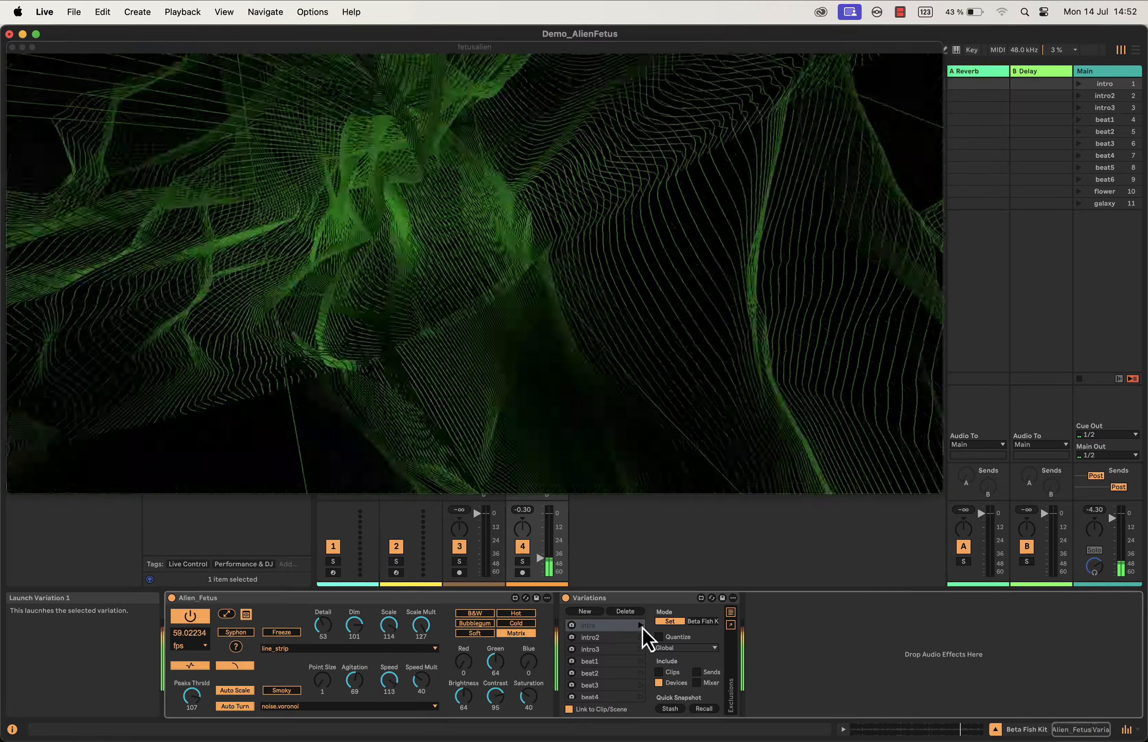
{"action": "scroll", "coordinate": [543, 571], "scroll_direction": "up", "scroll_amount": 6}
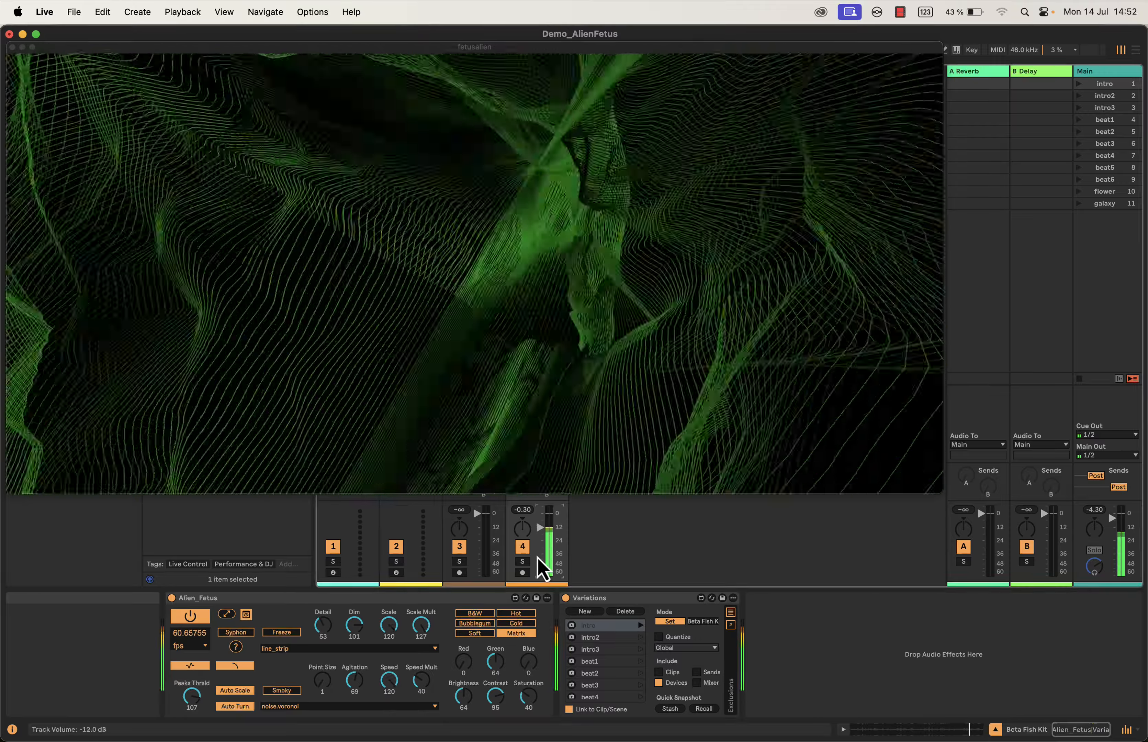
{"action": "scroll", "coordinate": [544, 570], "scroll_direction": "up", "scroll_amount": 2}
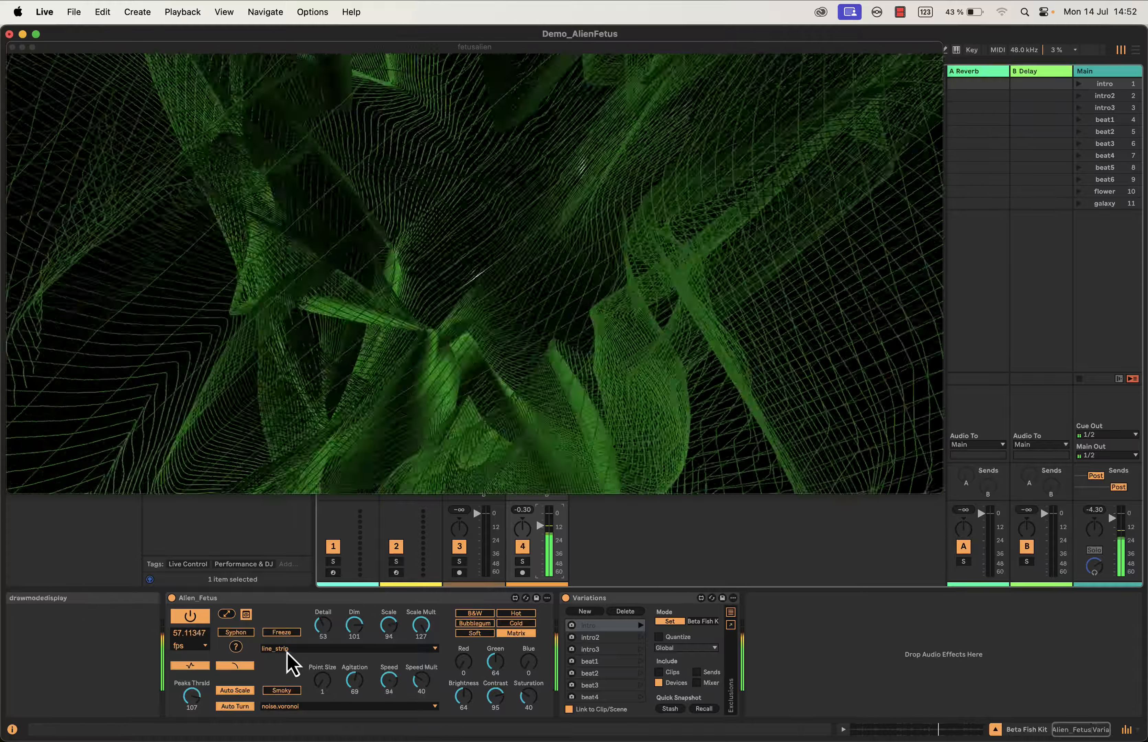
- Switch the draw mode to points and try out the Point Size, ending with it at 1
{"action": "left_click", "coordinate": [286, 649]}
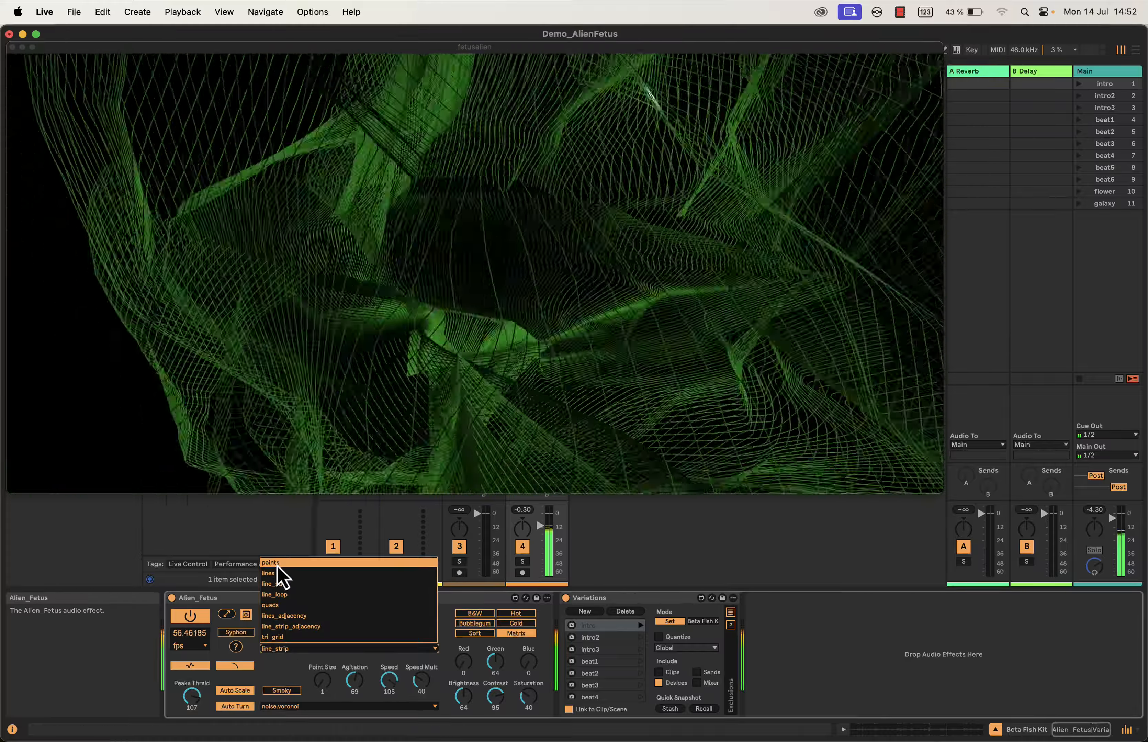
{"action": "left_click", "coordinate": [276, 563]}
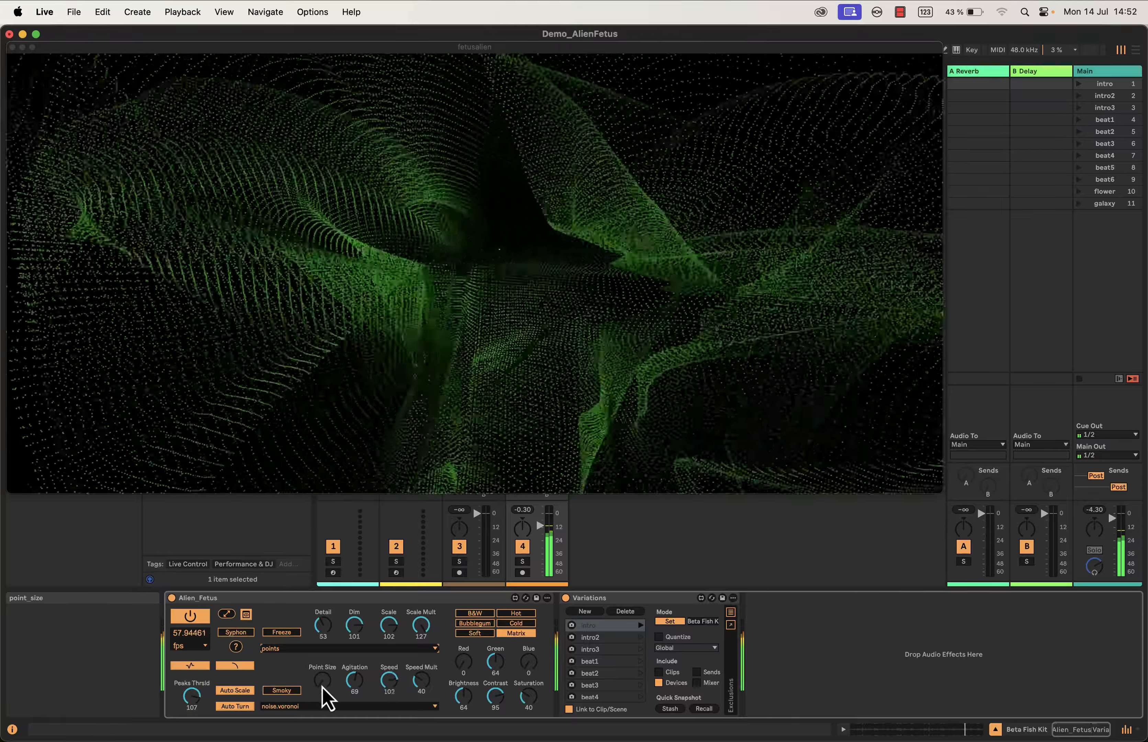
{"action": "mouse_move", "coordinate": [322, 685]}
{"action": "left_mouse_down"}
{"action": "mouse_move", "coordinate": [322, 662]}
{"action": "mouse_move", "coordinate": [322, 677]}
{"action": "left_mouse_up"}
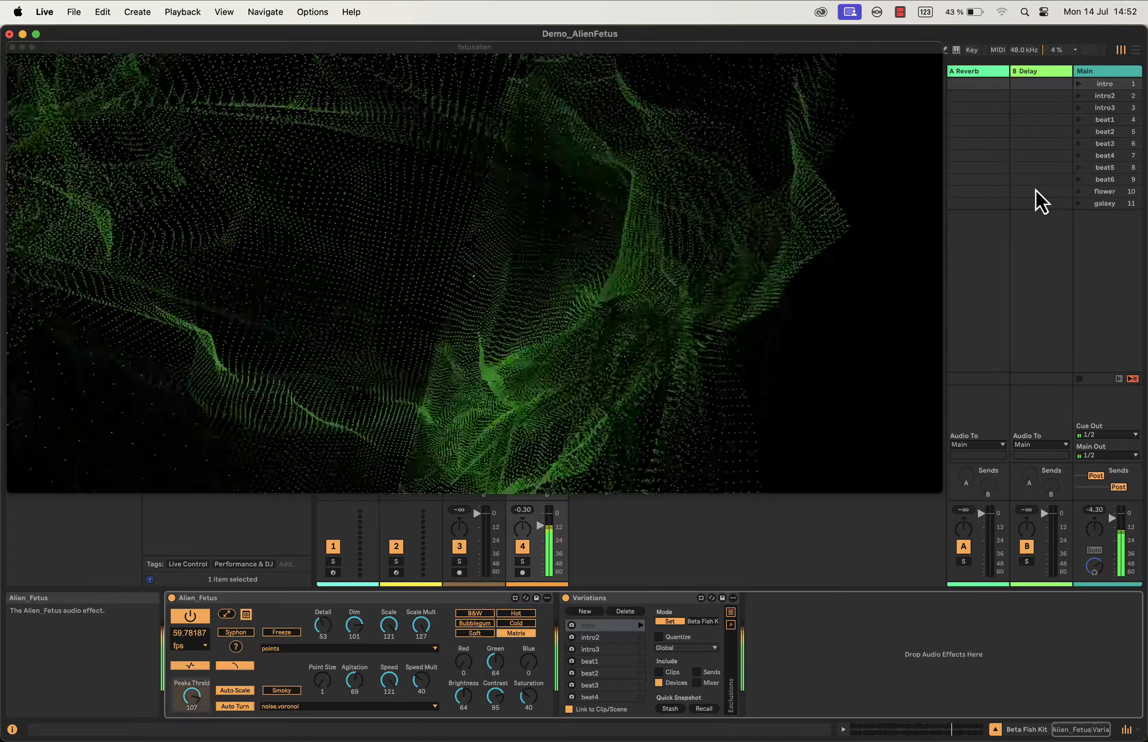
- Select the Alien_Fetus device and switch its visual output to full screen
{"action": "left_click", "coordinate": [462, 598]}
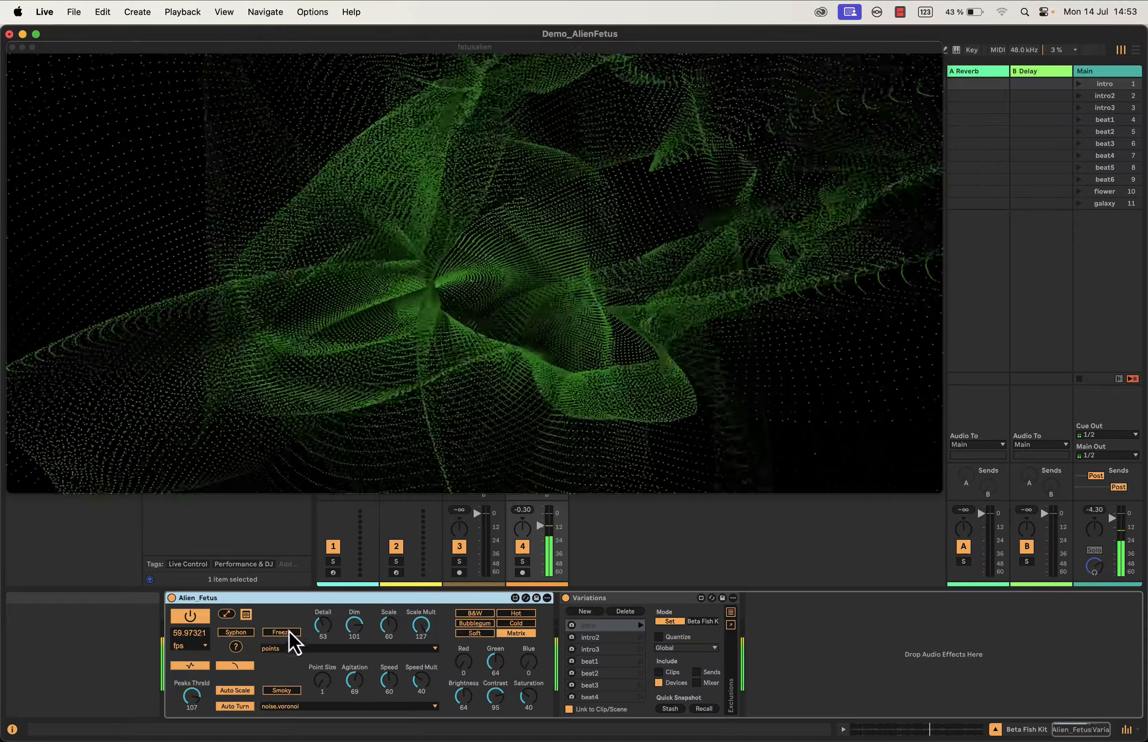
{"action": "left_click", "coordinate": [234, 619]}
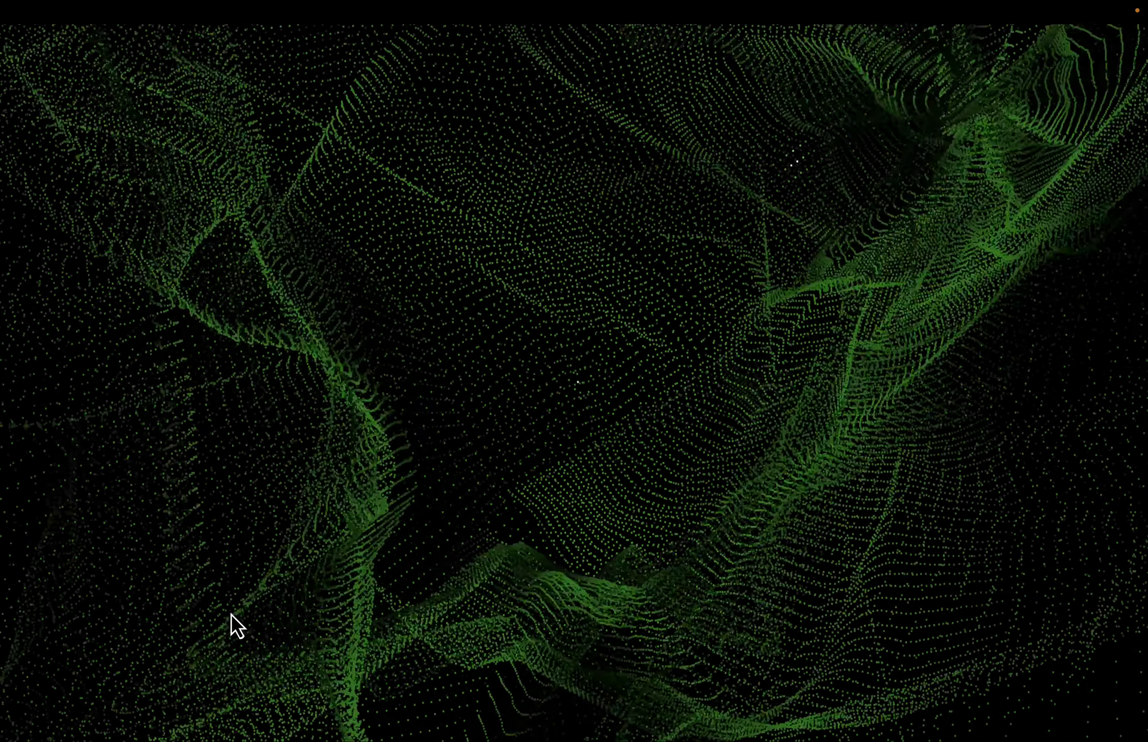